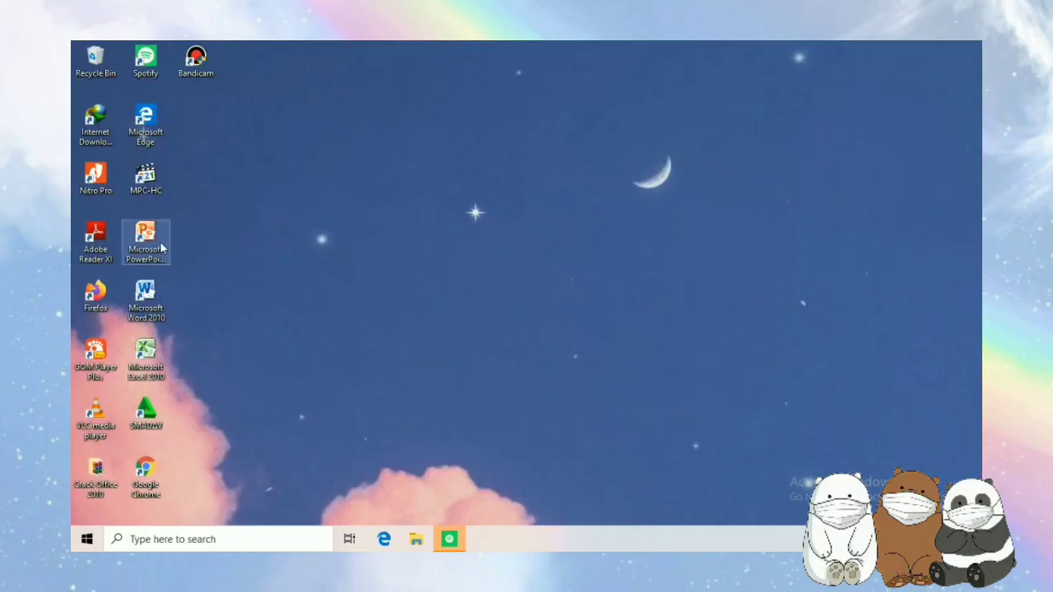
# Launch PowerPoint from its desktop shortcut to get a new blank presentation
pyautogui.click(161, 249)
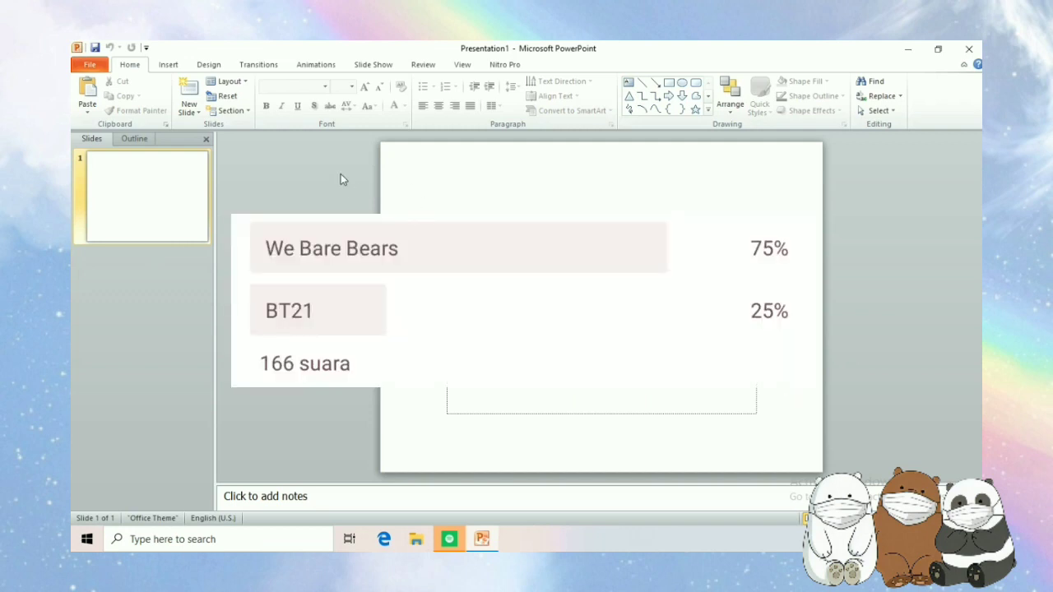
# Delete the title and subtitle placeholders and give the slide a solid light grey background
pyautogui.moveTo(341, 174); pyautogui.dragTo(827, 481)
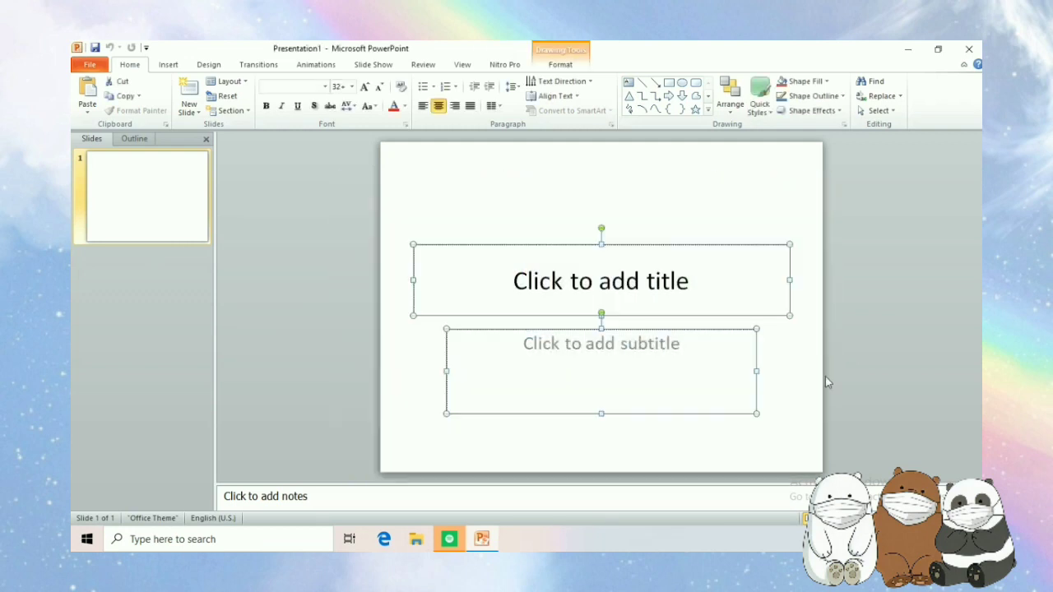
pyautogui.press('Delete')
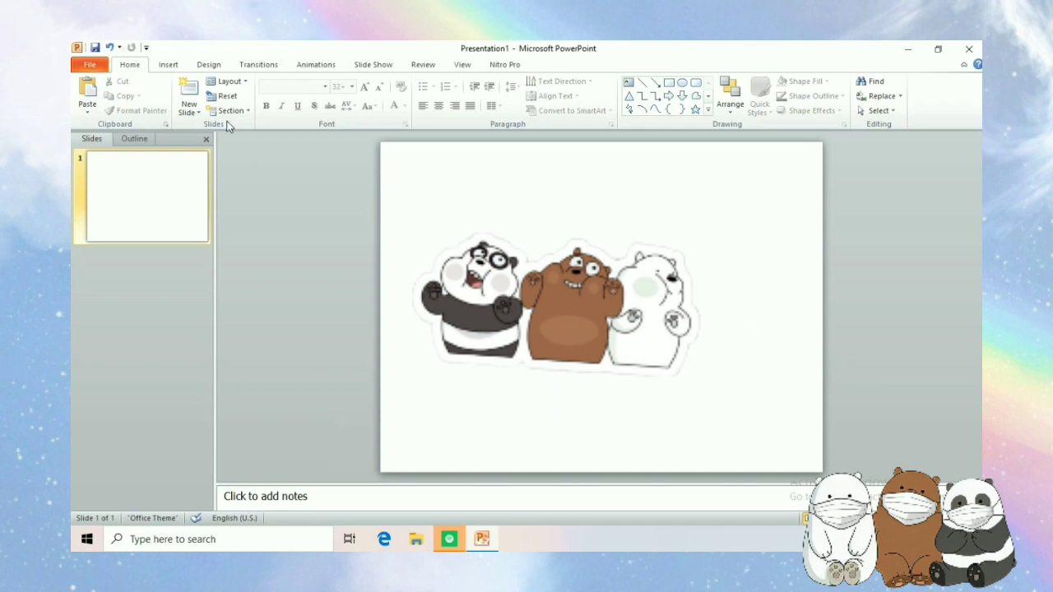
pyautogui.click(209, 65)
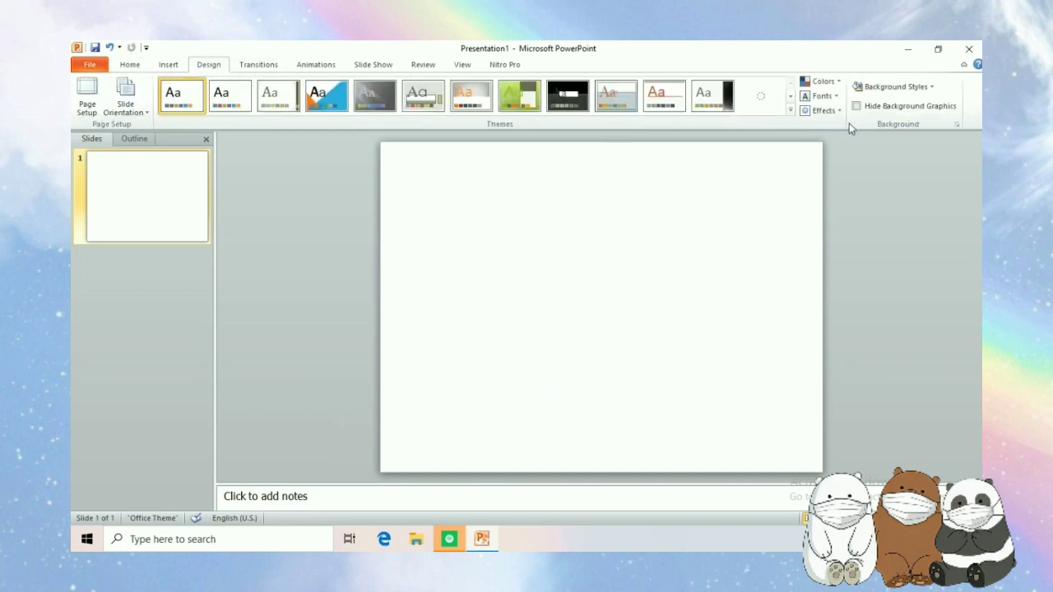
pyautogui.click(895, 86)
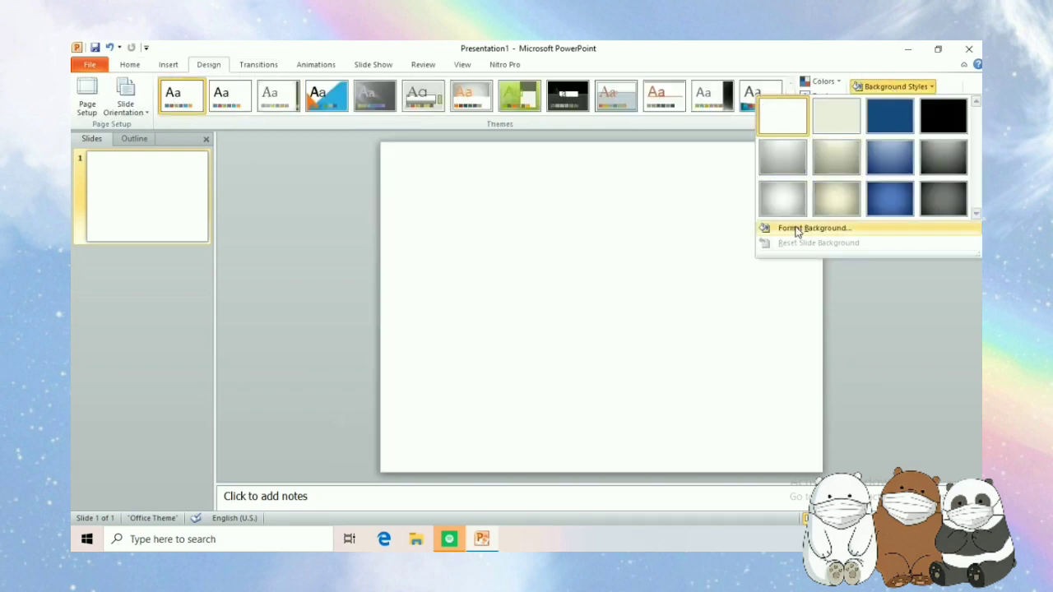
pyautogui.click(795, 228)
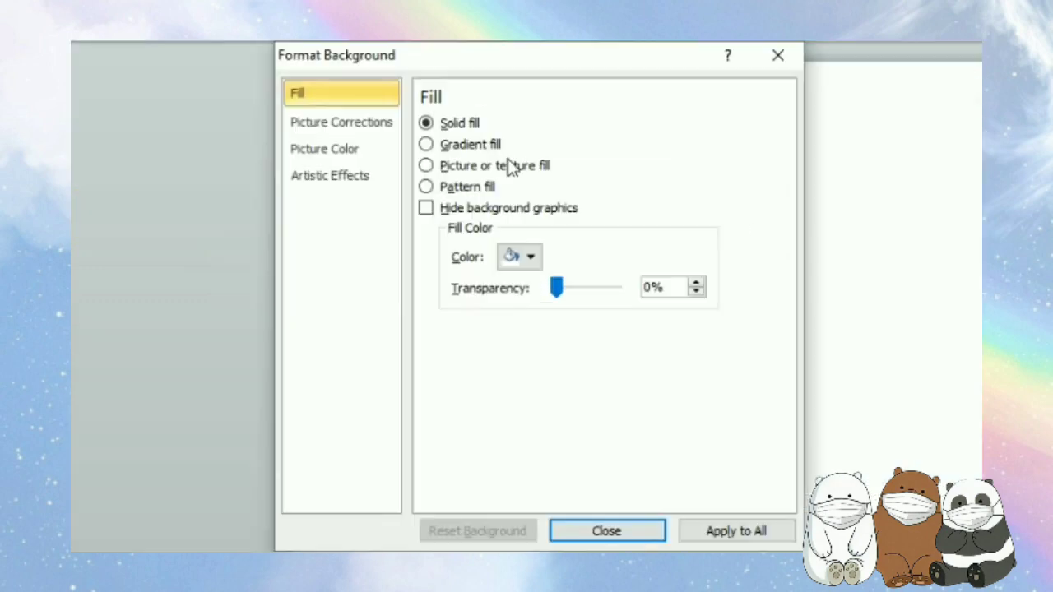
pyautogui.click(530, 257)
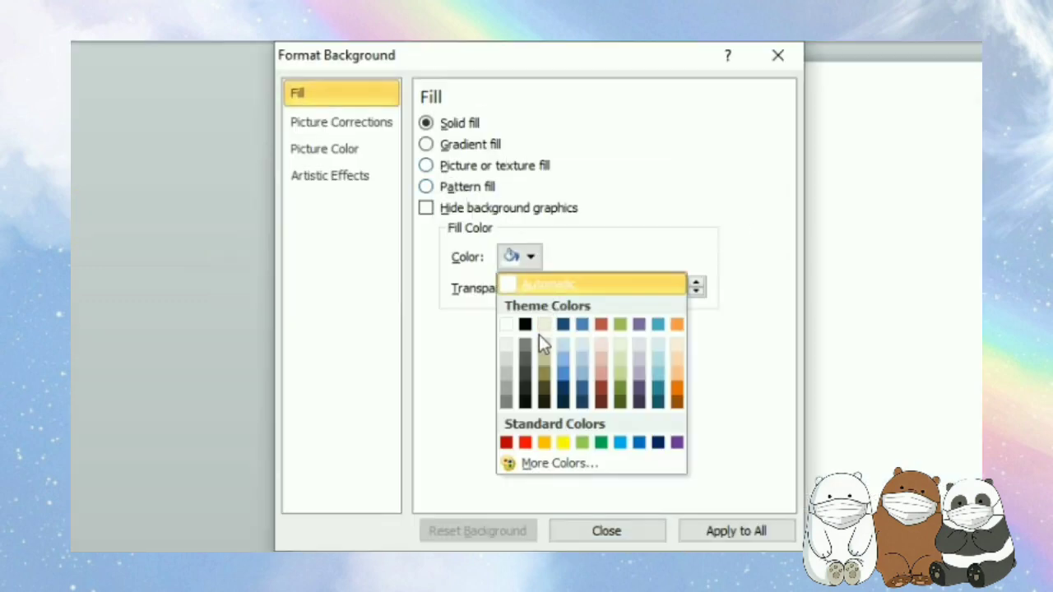
pyautogui.click(505, 363)
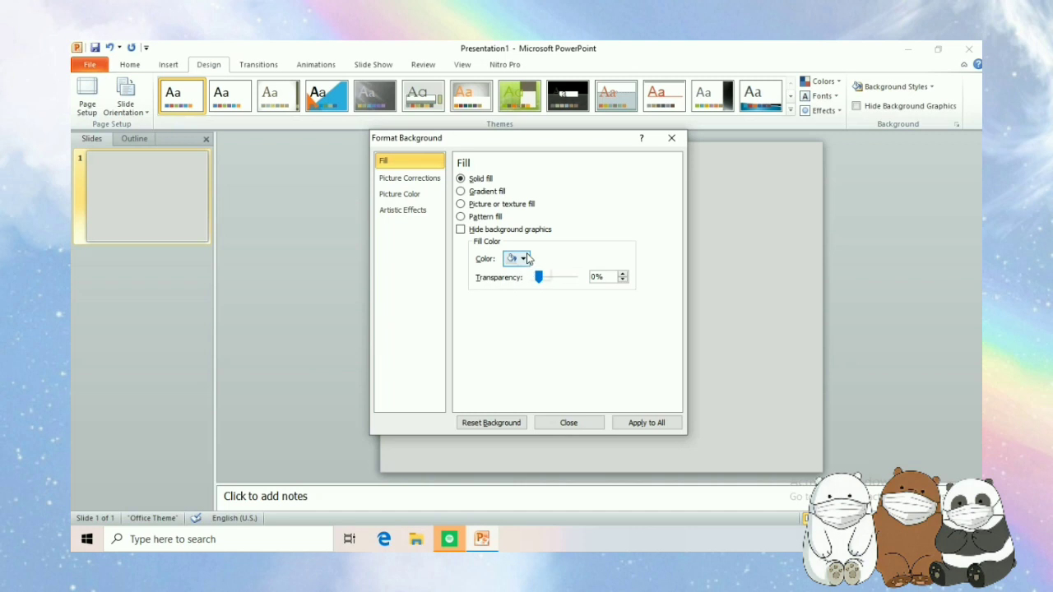
pyautogui.click(595, 424)
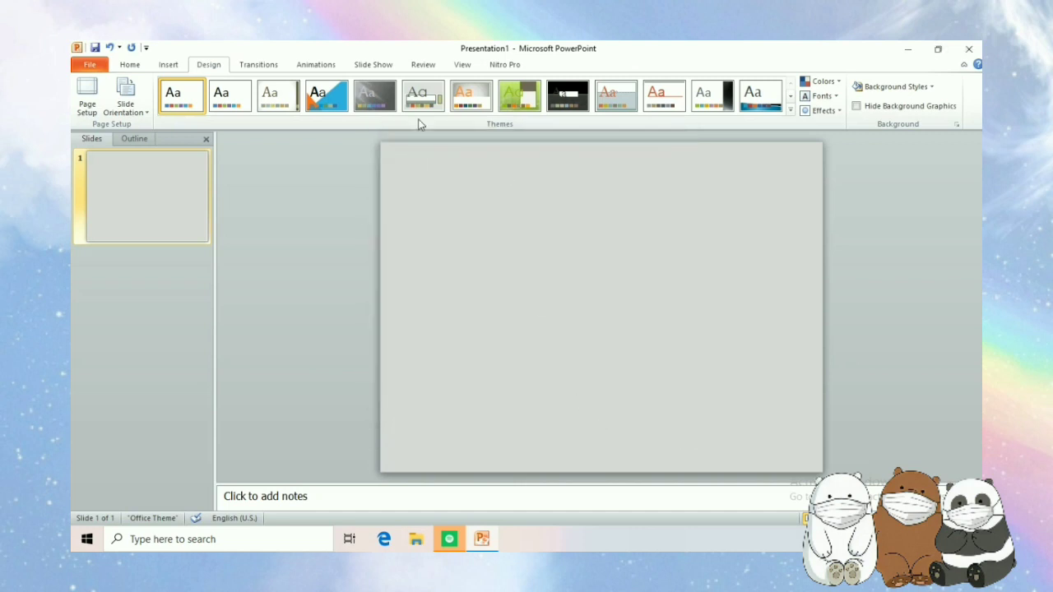
pyautogui.click(130, 64)
pyautogui.click(173, 65)
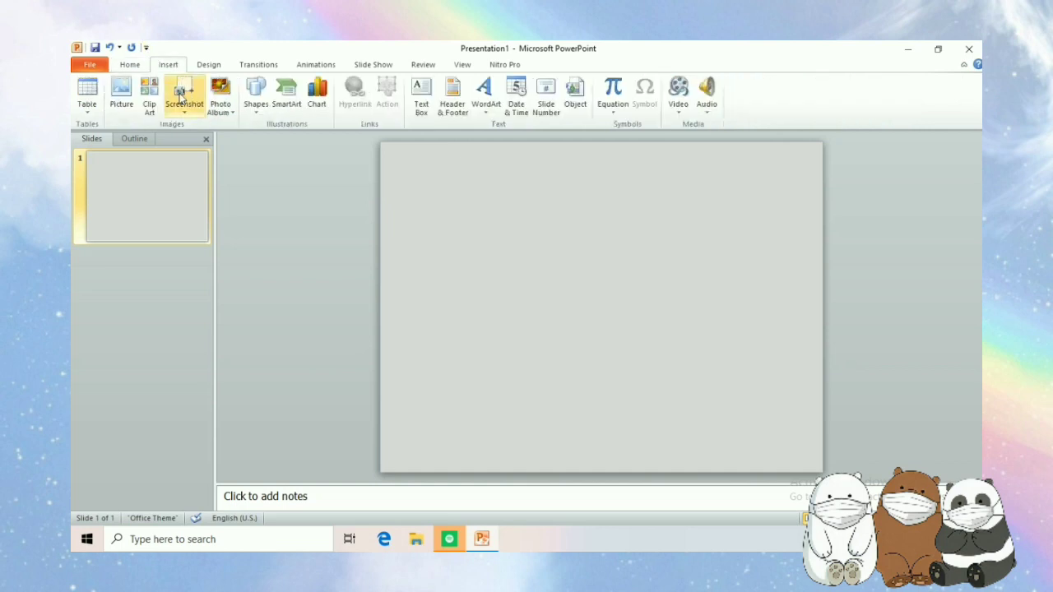
# Insert the bear sticker sheet, crop it to the top-left polar bear, and move it down
pyautogui.click(119, 94)
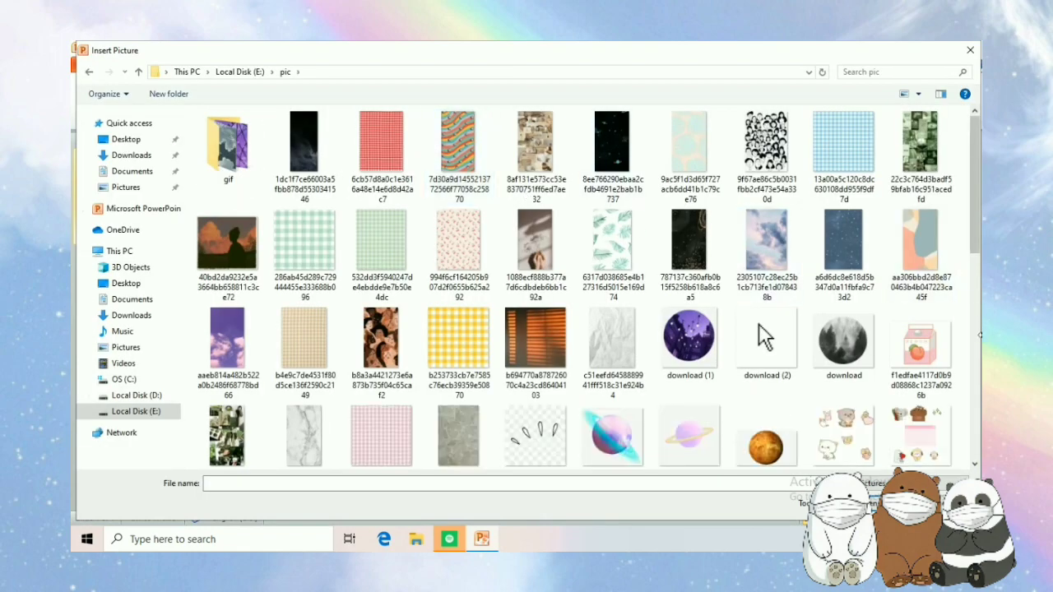
pyautogui.scroll(-5, 625, 402)
pyautogui.scroll(-3, 625, 401)
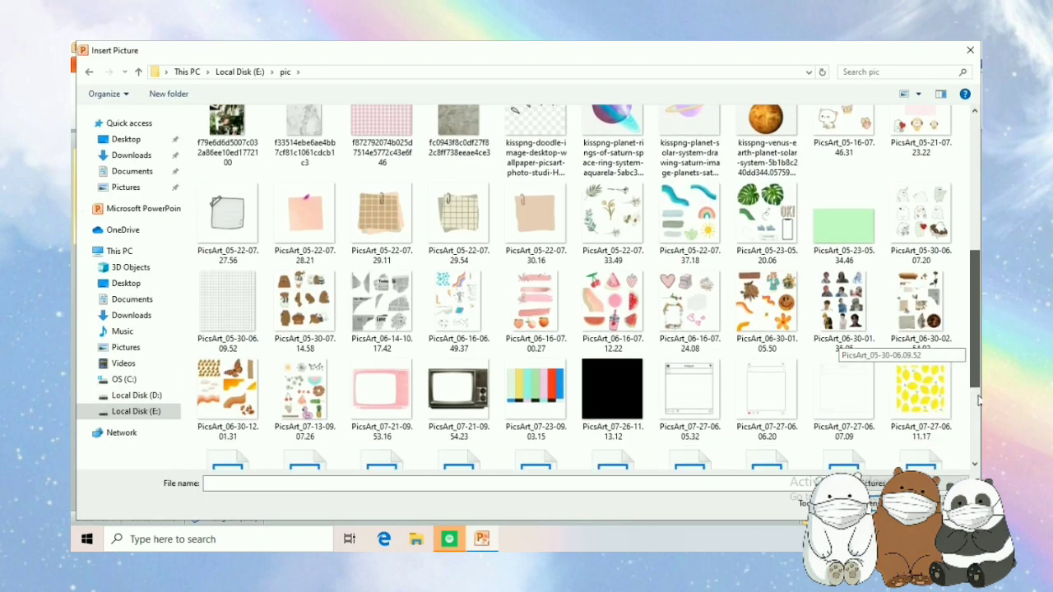
pyautogui.scroll(-3, 625, 401)
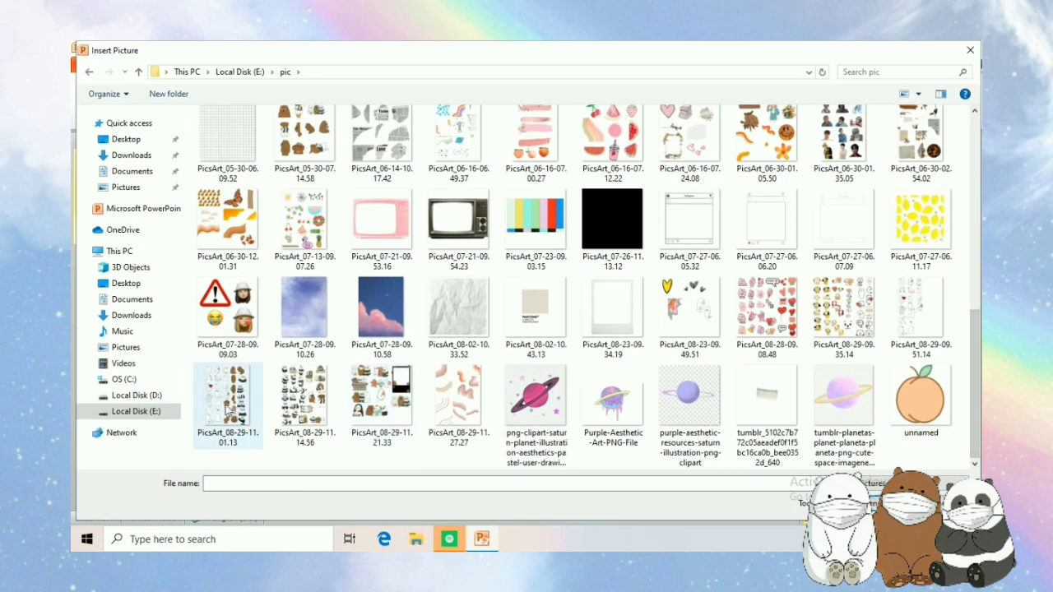
pyautogui.doubleClick(220, 399)
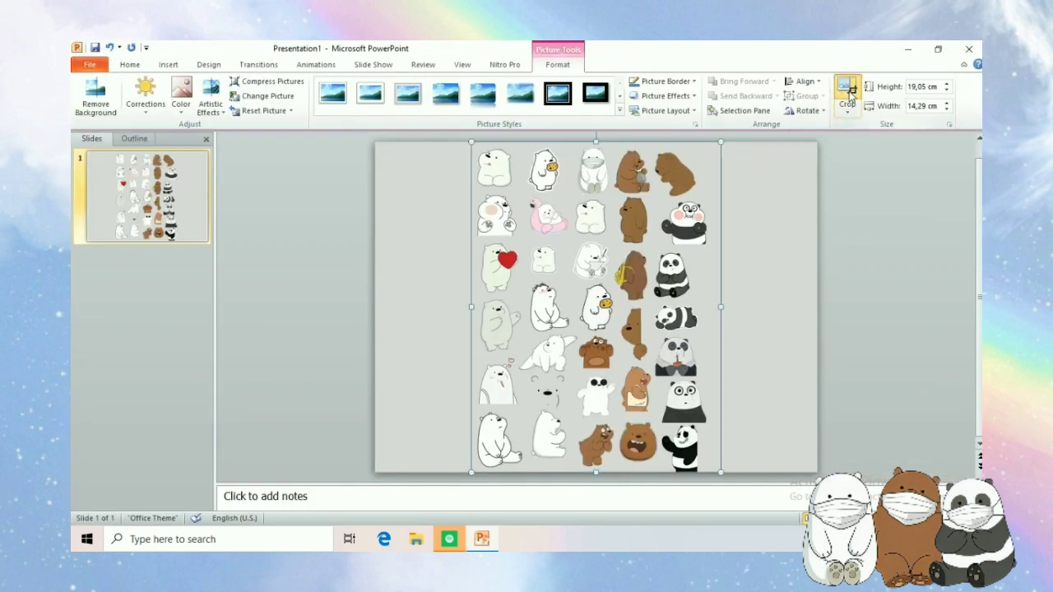
pyautogui.click(851, 92)
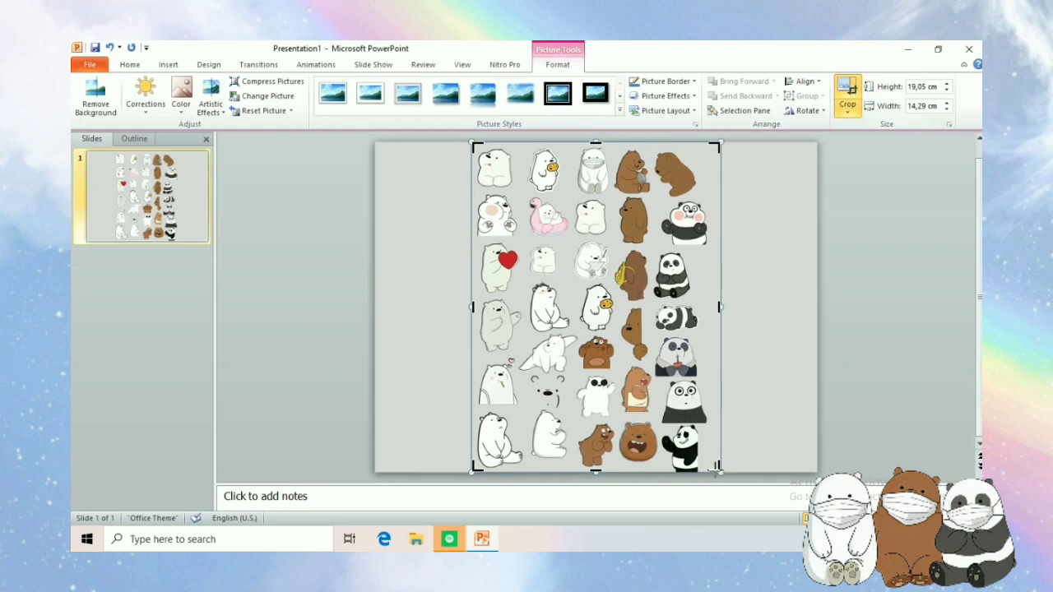
pyautogui.moveTo(716, 465); pyautogui.dragTo(518, 189)
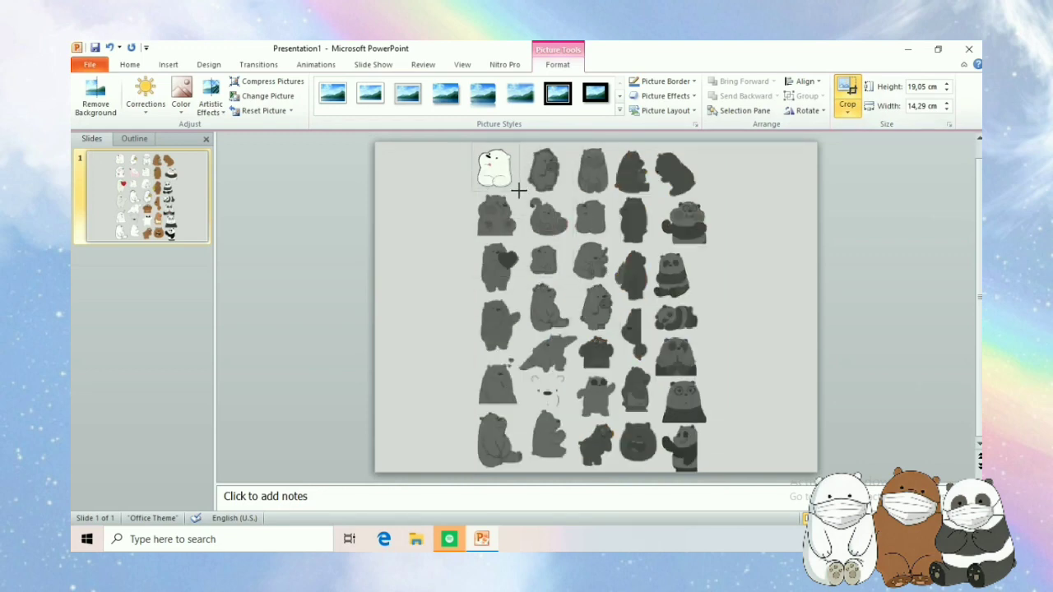
pyautogui.click(425, 220)
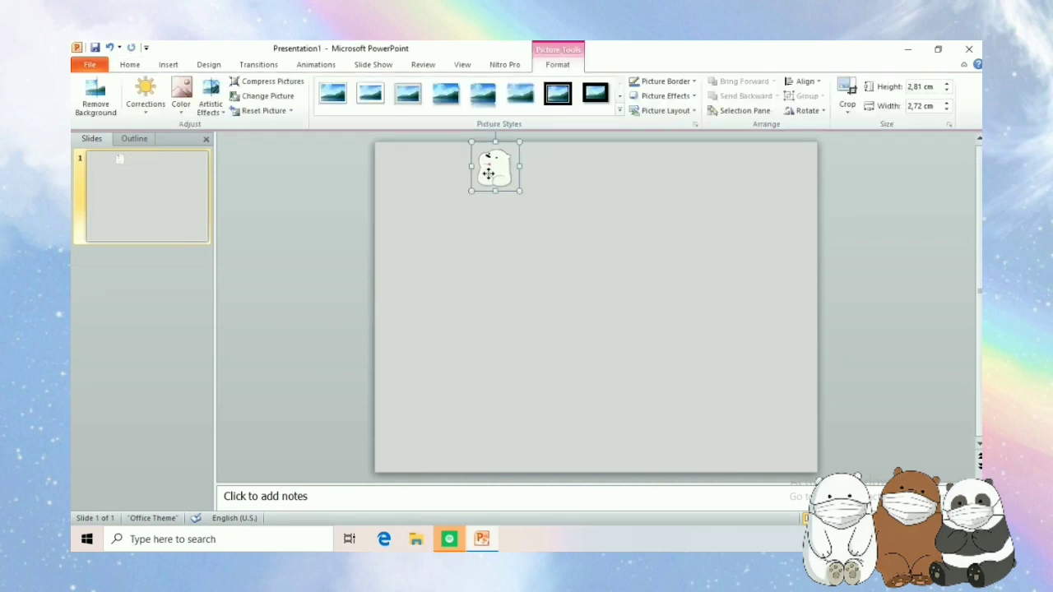
pyautogui.moveTo(475, 177)
pyautogui.mouseDown()
pyautogui.moveTo(433, 259)
pyautogui.moveTo(506, 294)
pyautogui.moveTo(485, 265)
pyautogui.moveTo(510, 286)
pyautogui.moveTo(456, 271)
pyautogui.mouseUp()
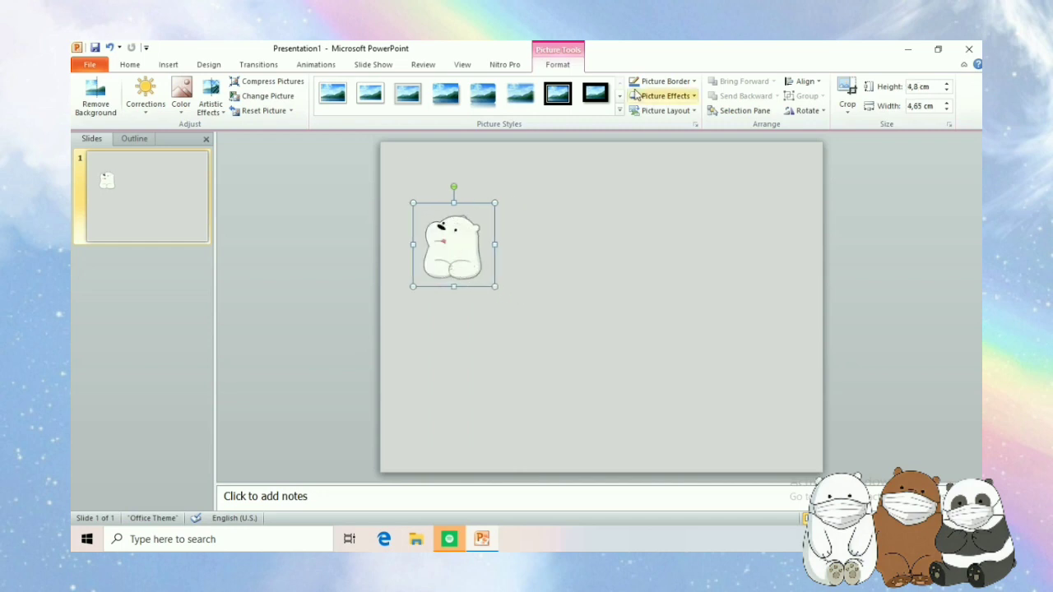
# Draw a tall rectangle below the polar bear and sit the bear on its top edge
pyautogui.click(132, 64)
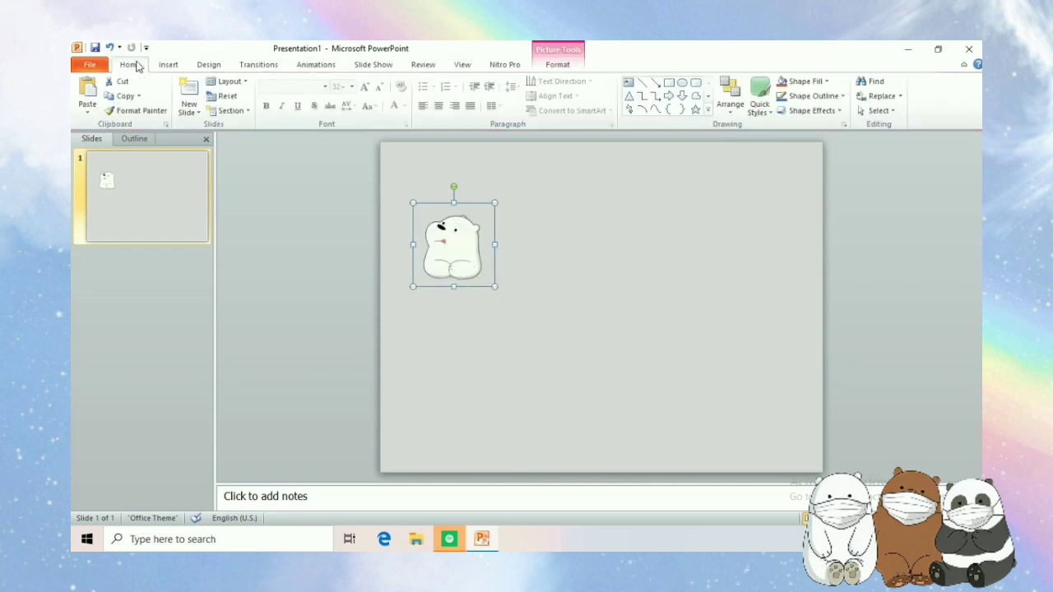
pyautogui.click(670, 84)
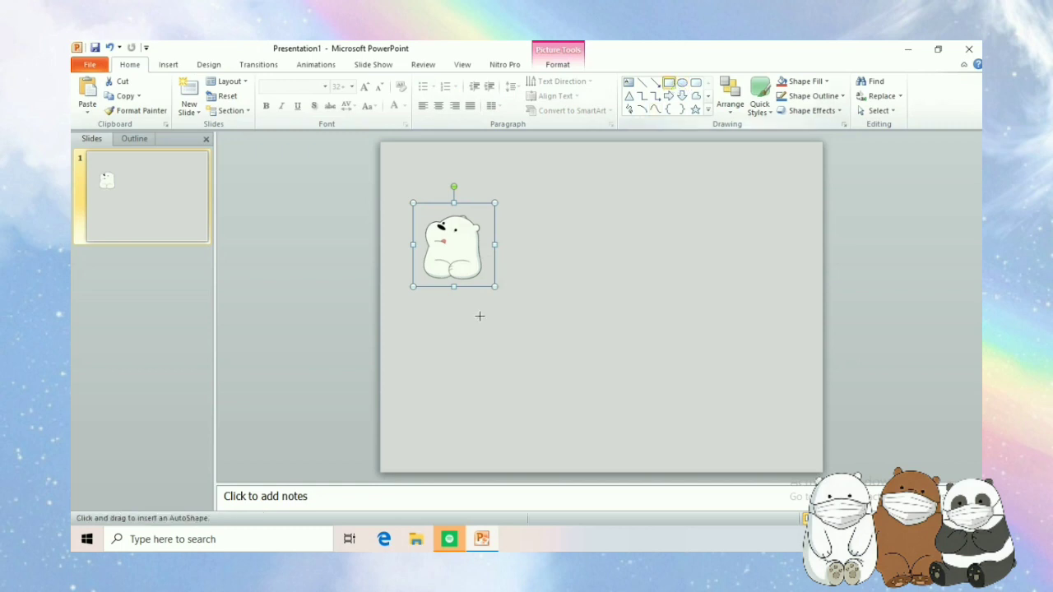
pyautogui.moveTo(404, 256); pyautogui.dragTo(528, 454)
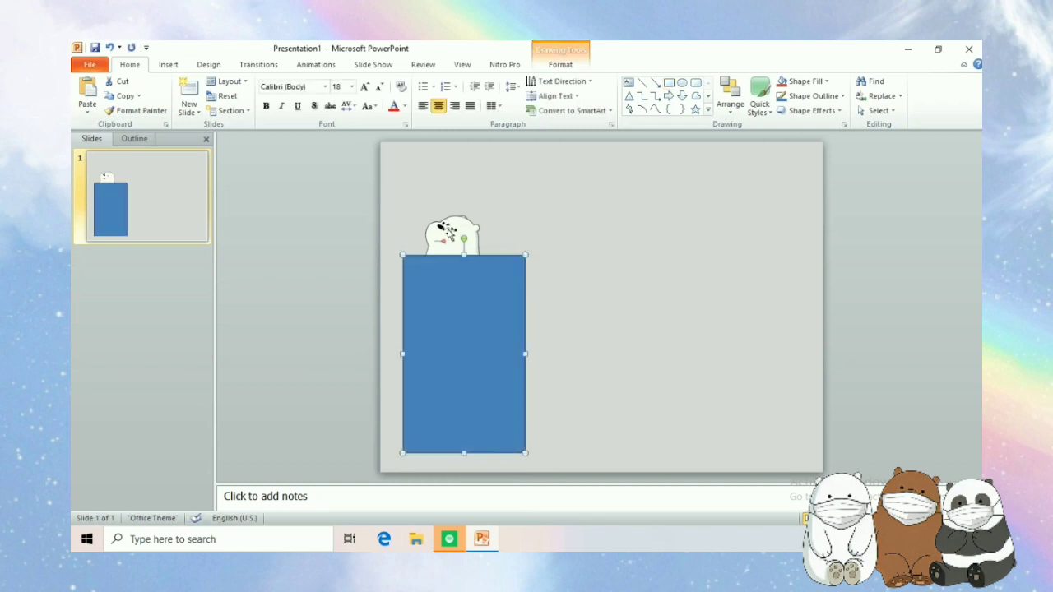
pyautogui.moveTo(447, 233); pyautogui.dragTo(456, 223)
# Send the rectangle behind the bear, fill it white and give it a grey outline
pyautogui.click(461, 302)
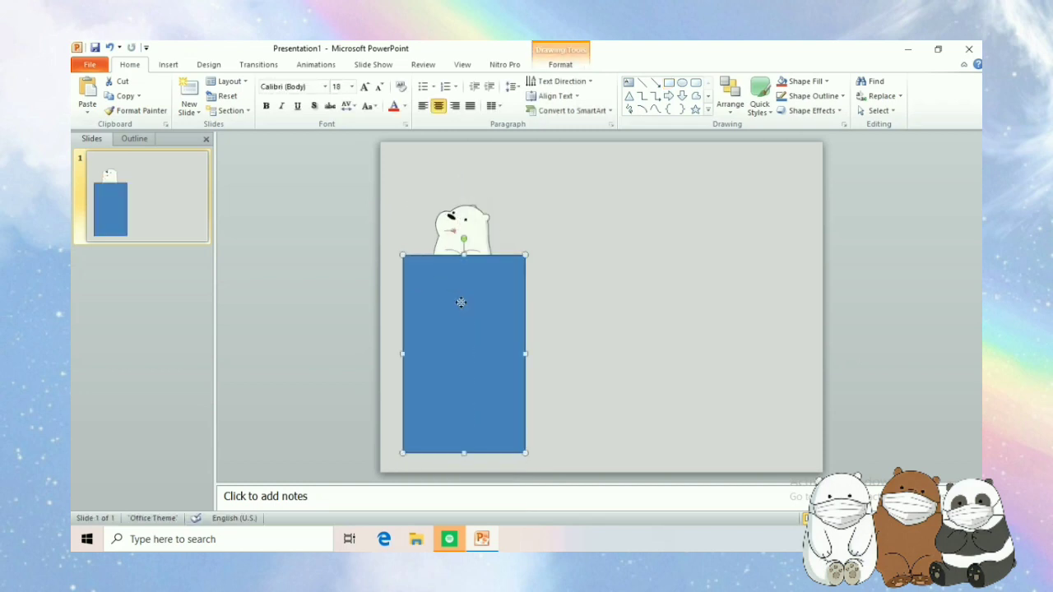
pyautogui.click(560, 64)
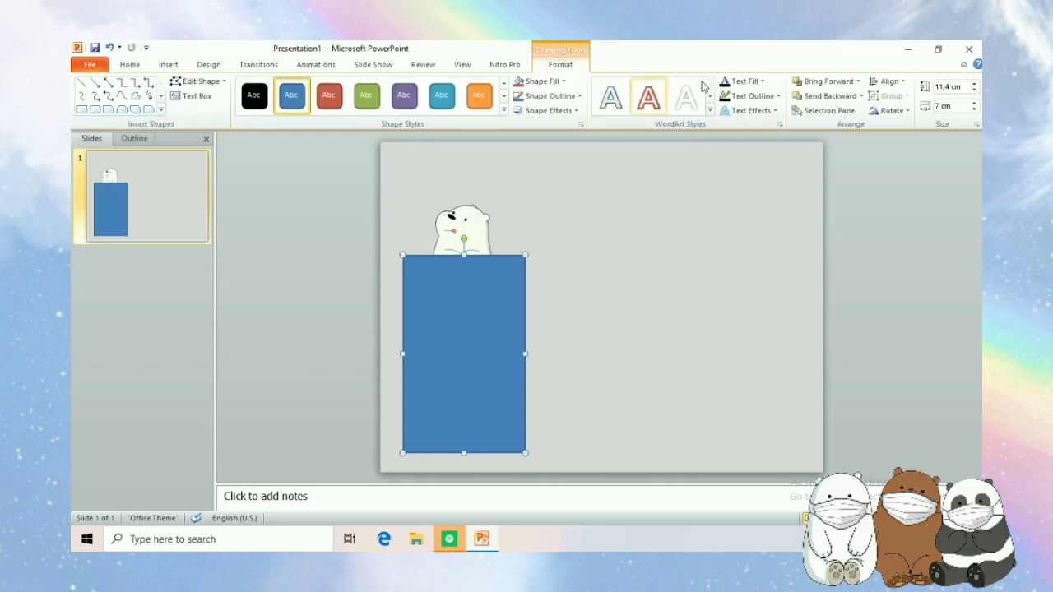
pyautogui.click(807, 97)
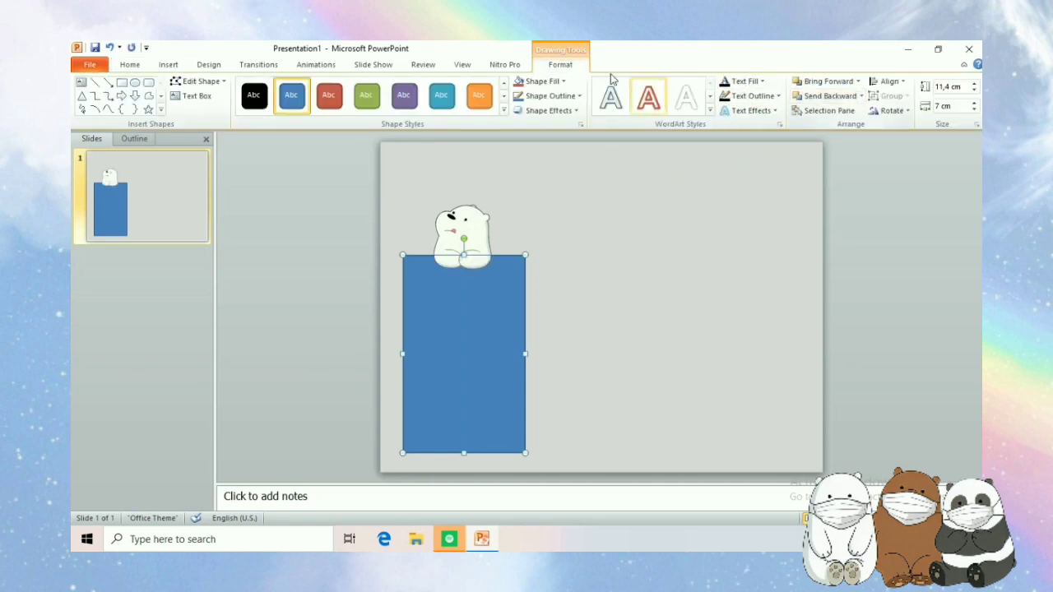
pyautogui.click(546, 83)
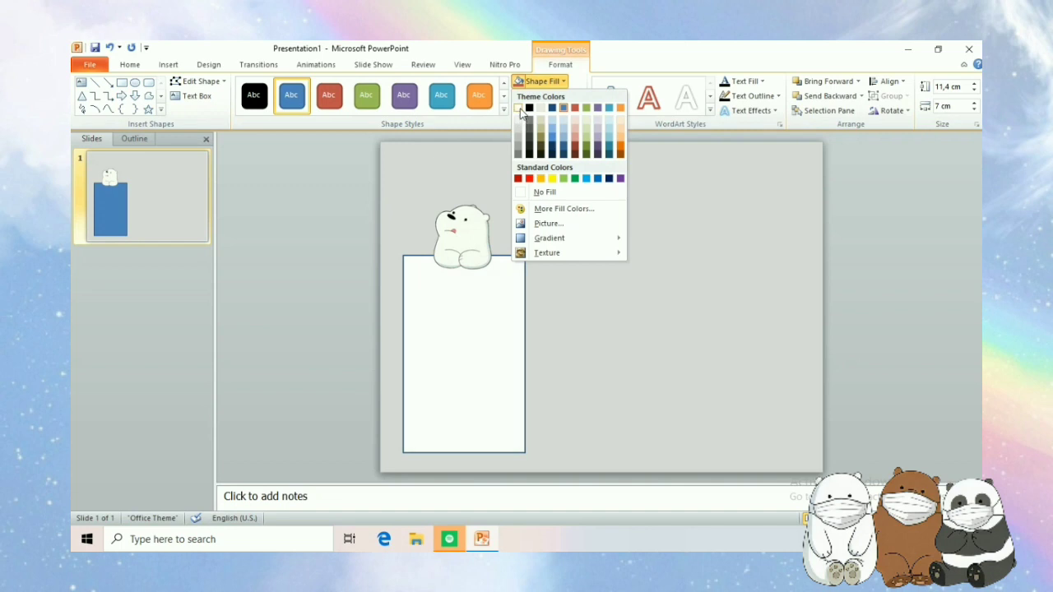
pyautogui.click(519, 108)
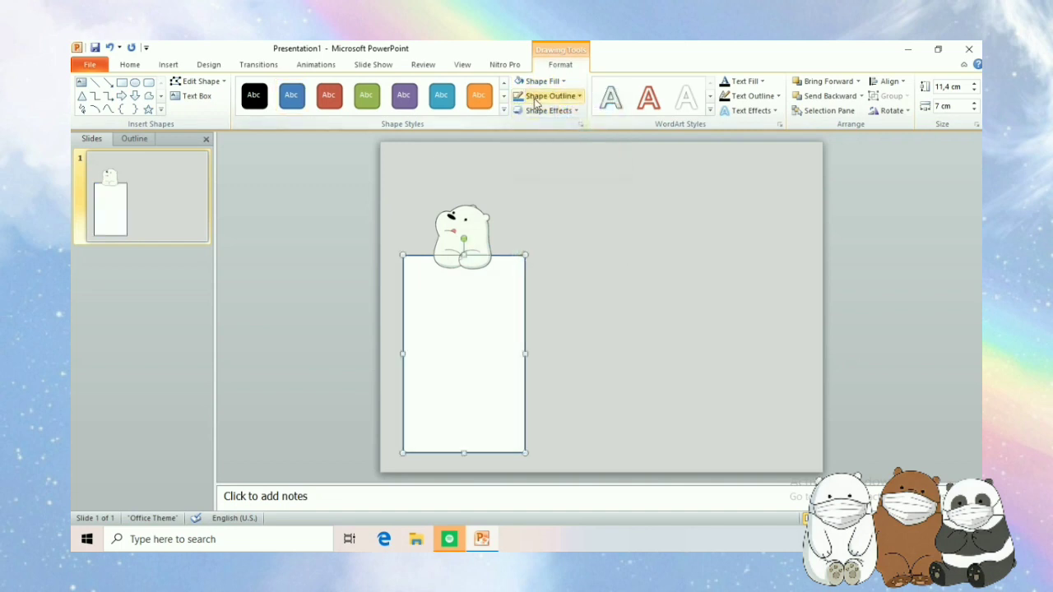
pyautogui.click(536, 99)
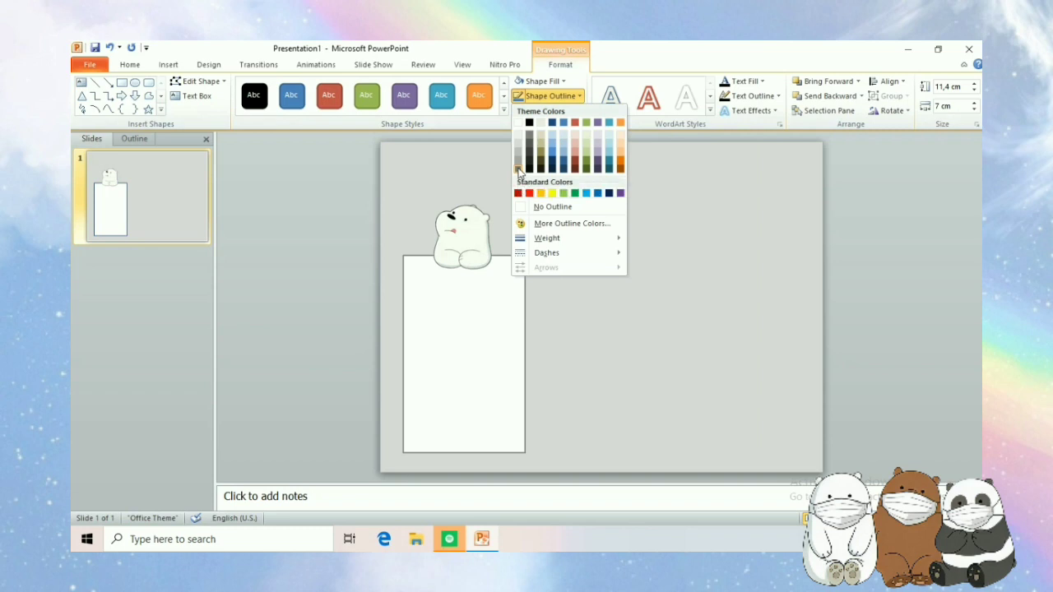
pyautogui.click(519, 164)
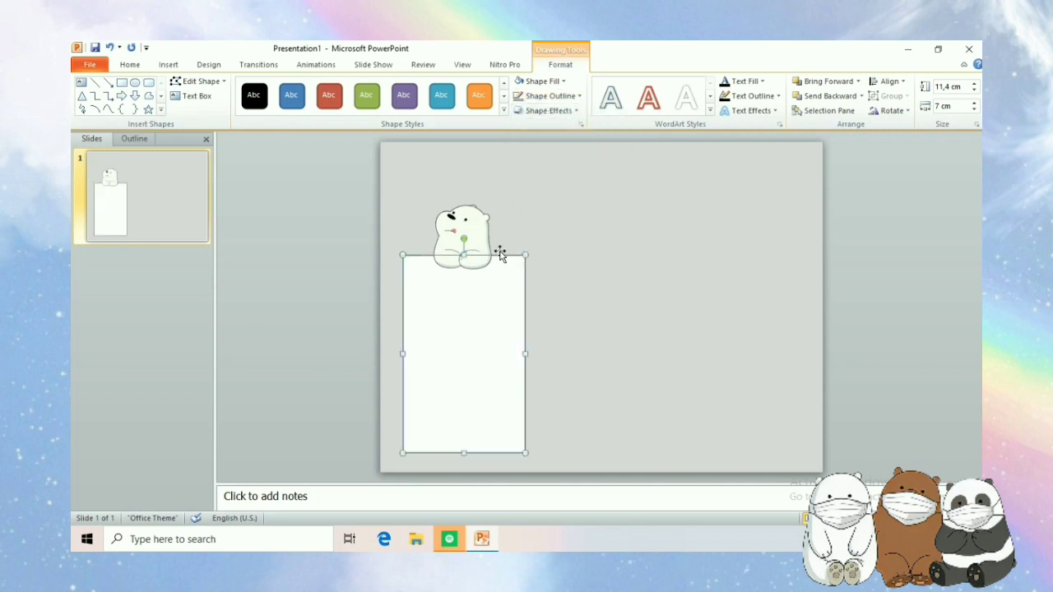
# Nudge the bear up, move the rectangle under it, lengthen it slightly, and reselect it
pyautogui.moveTo(469, 247); pyautogui.dragTo(477, 222)
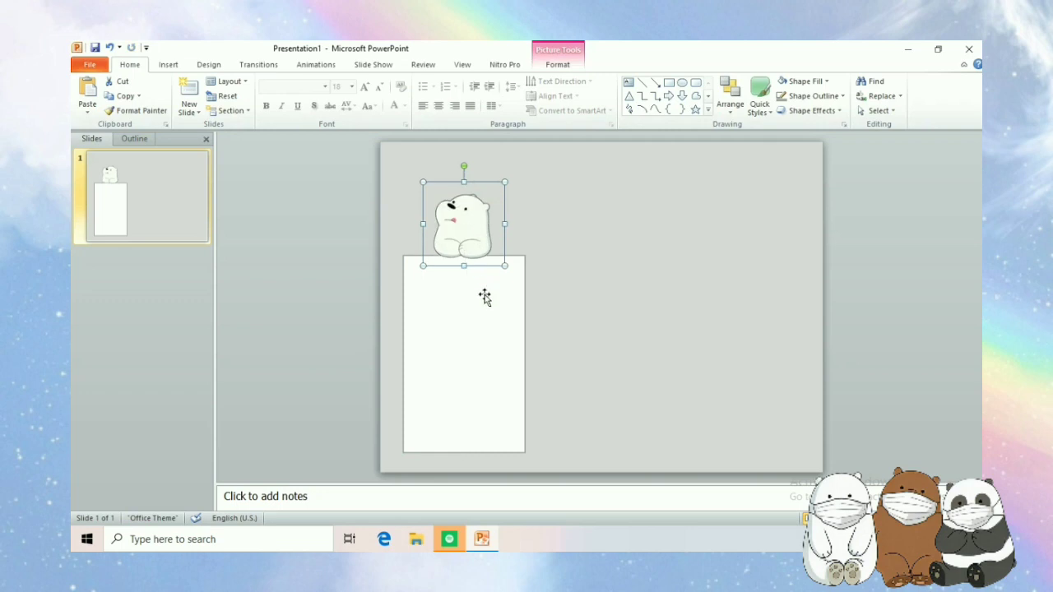
pyautogui.click(485, 289)
pyautogui.moveTo(485, 289); pyautogui.dragTo(484, 275)
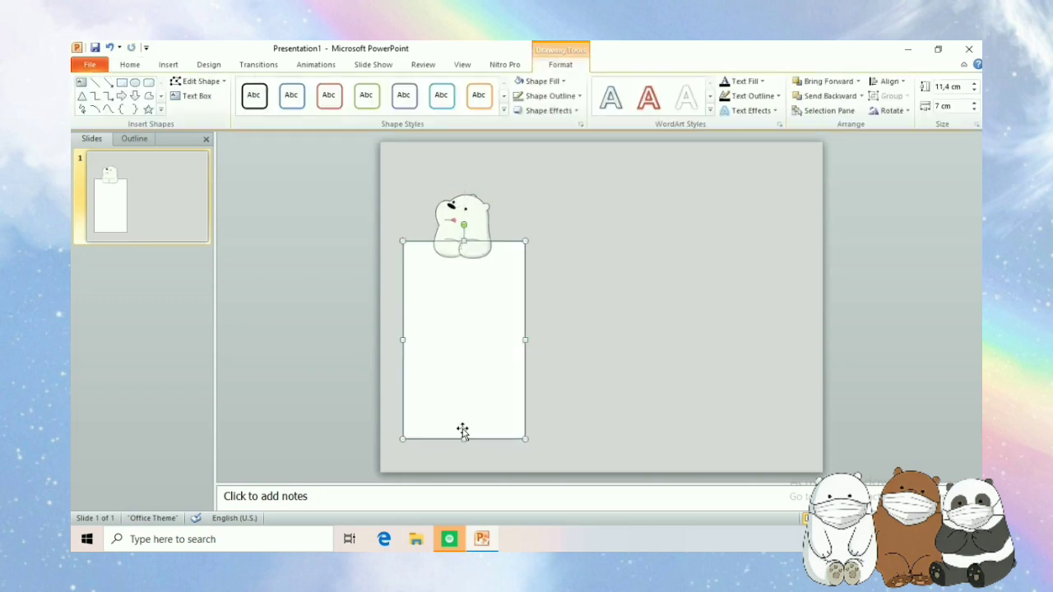
pyautogui.moveTo(464, 436); pyautogui.dragTo(464, 439)
pyautogui.click(360, 268)
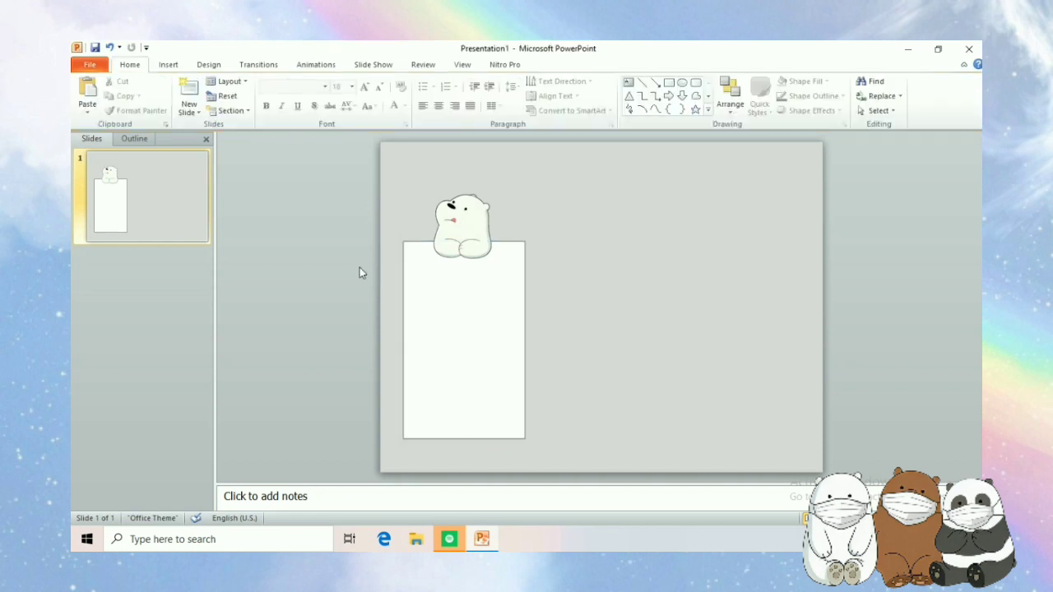
pyautogui.doubleClick(476, 300)
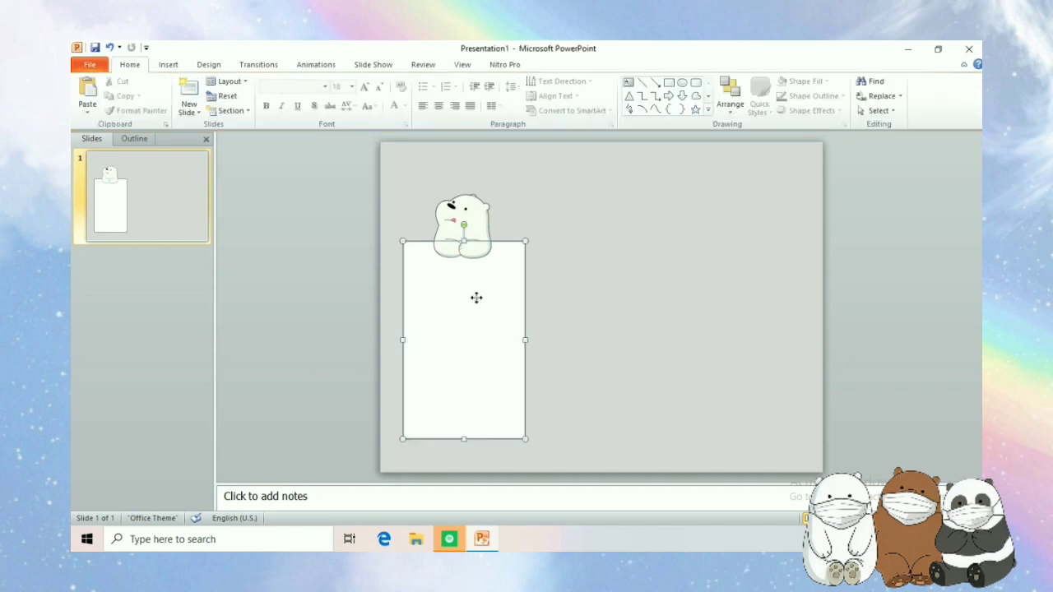
pyautogui.click(134, 66)
# Duplicate the white note rectangle and place the copy to the right of the first
pyautogui.click(121, 96)
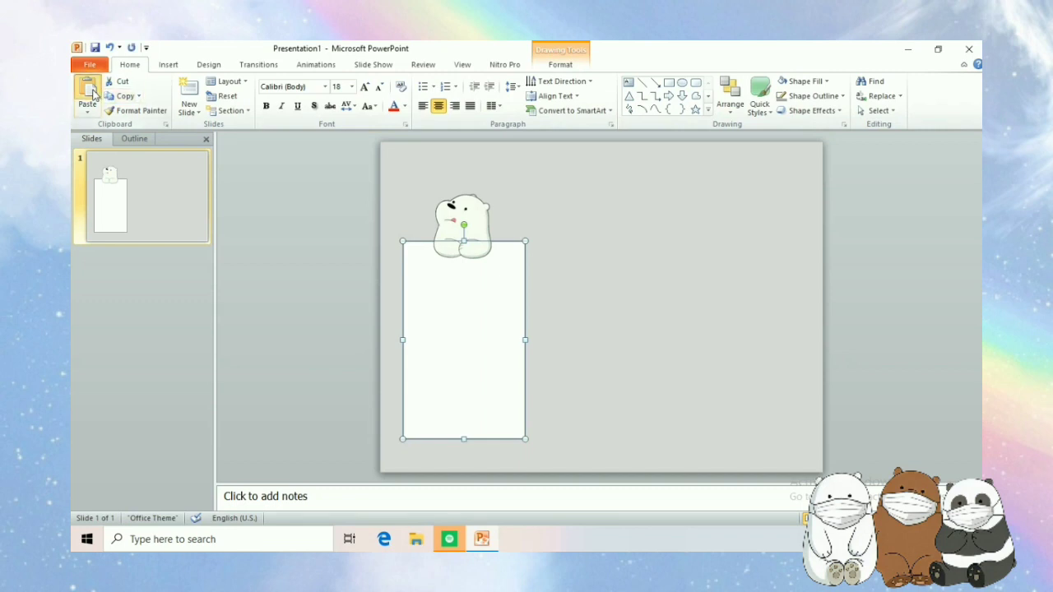
pyautogui.click(86, 89)
pyautogui.moveTo(492, 297); pyautogui.dragTo(601, 292)
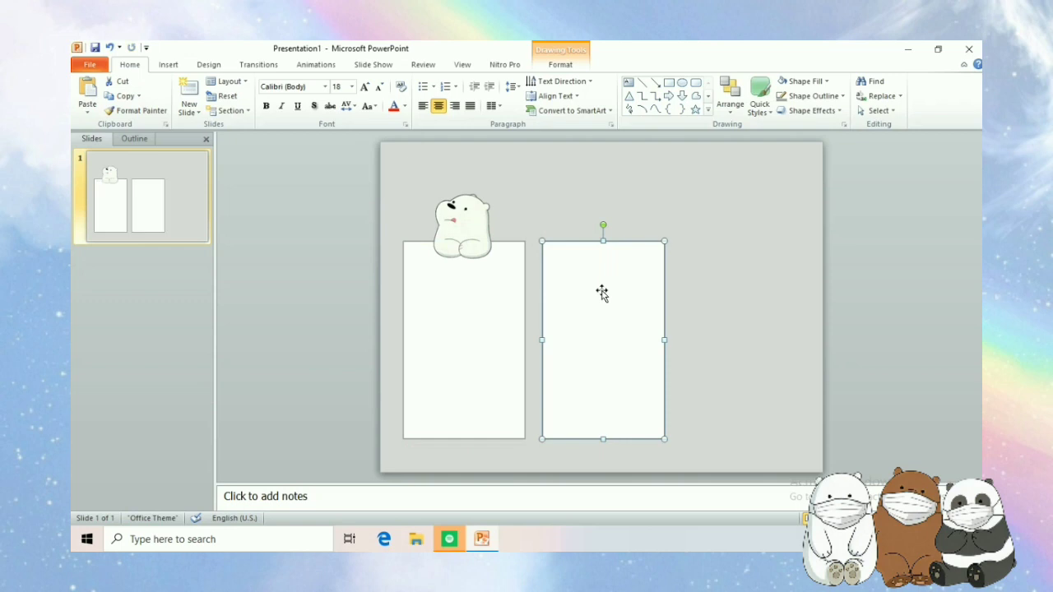
pyautogui.click(520, 347)
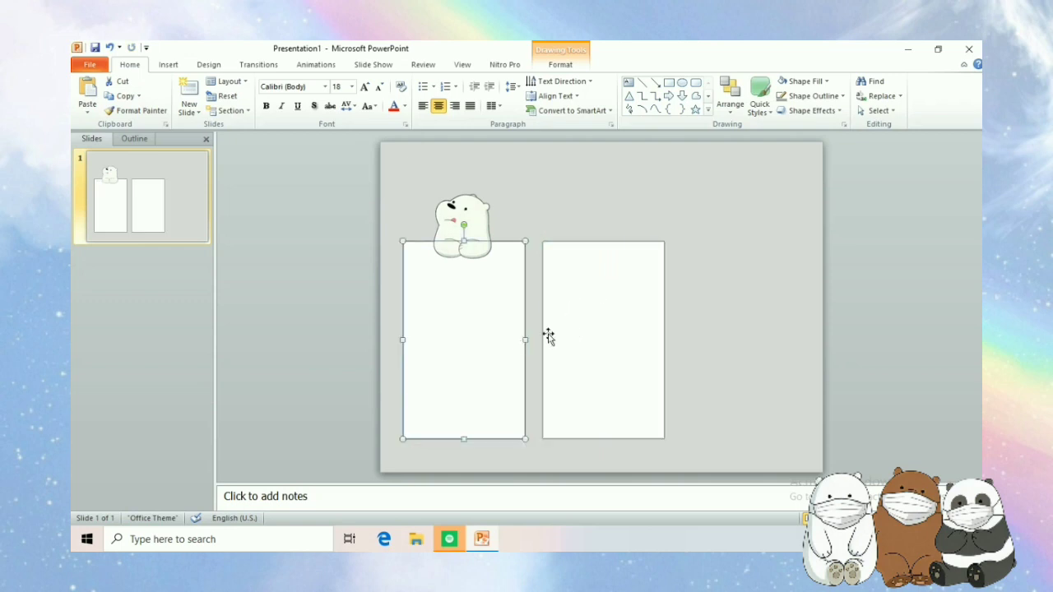
pyautogui.click(576, 324)
# Set the second rectangle's outline to custom dark orange RGB 180, 90, 0
pyautogui.click(575, 66)
pyautogui.click(545, 81)
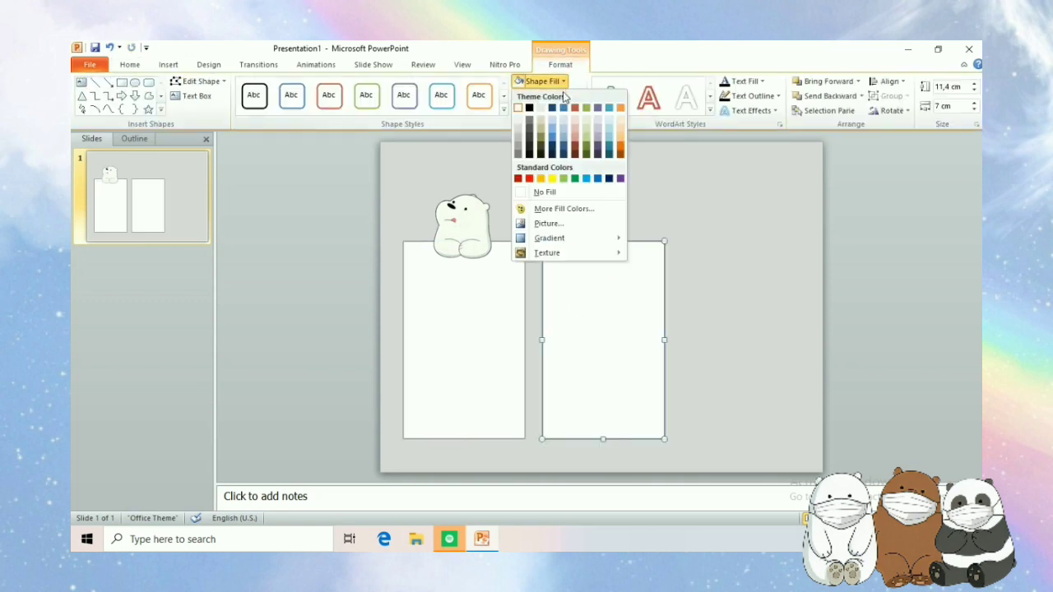
pyautogui.click(565, 96)
pyautogui.click(543, 223)
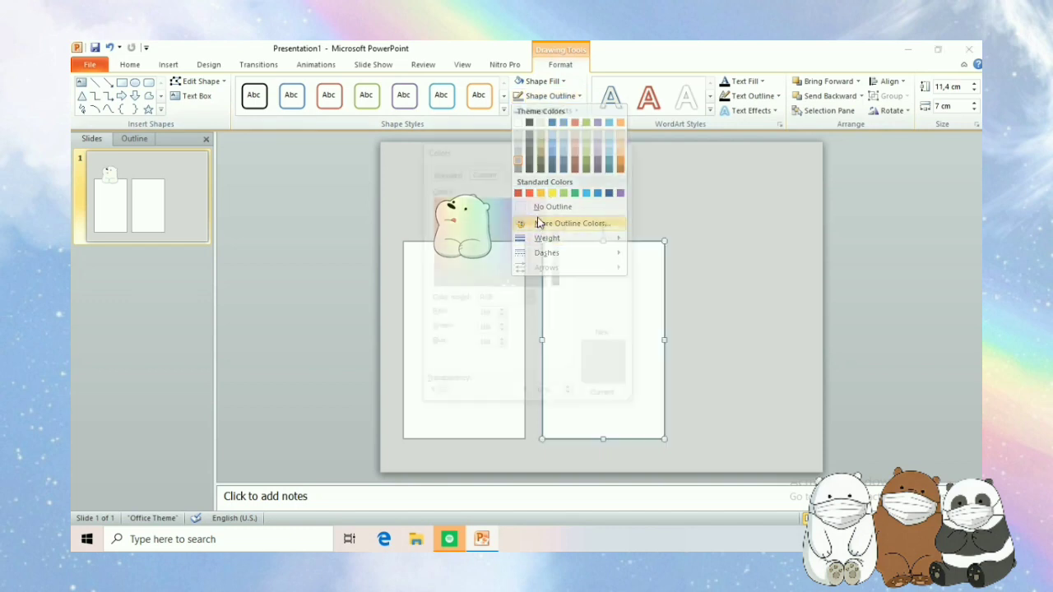
pyautogui.click(492, 298)
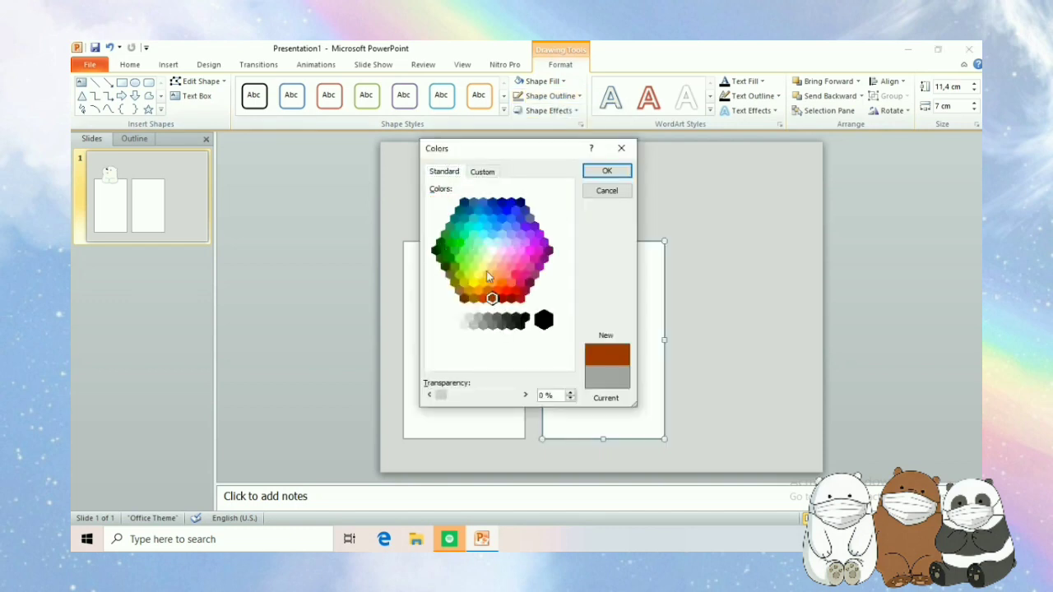
pyautogui.click(487, 291)
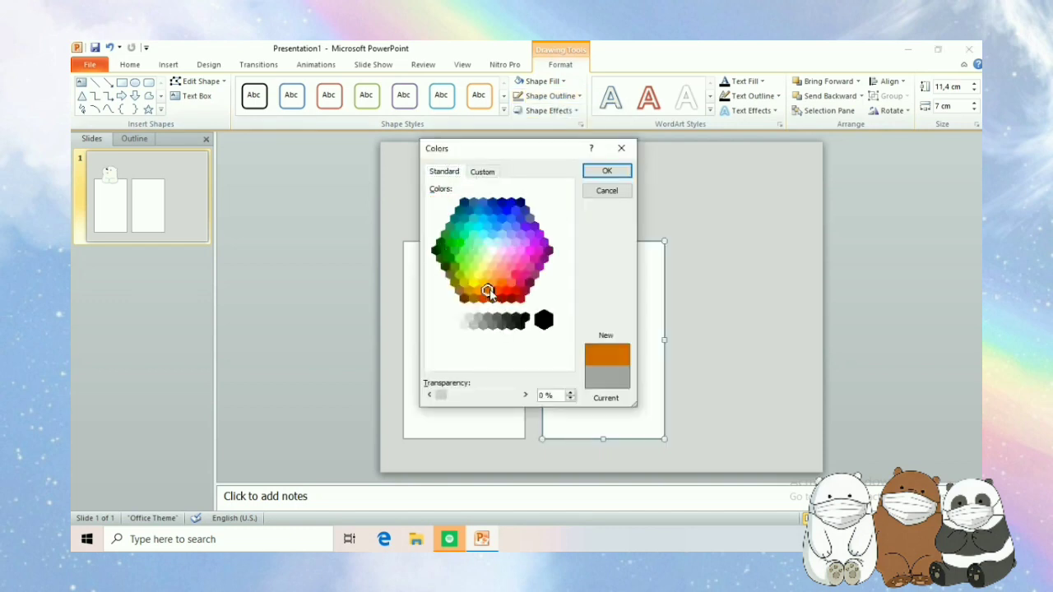
pyautogui.click(487, 174)
pyautogui.moveTo(566, 255); pyautogui.dragTo(568, 258)
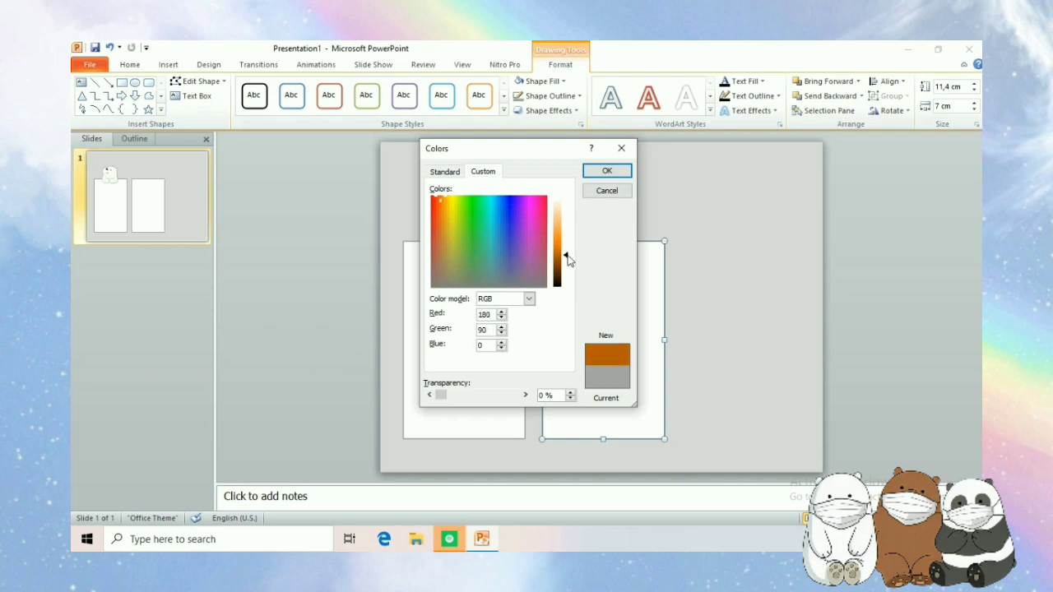
pyautogui.click(615, 173)
# Insert the sticker sheet, crop it to the brown bear, and enlarge it atop the second rectangle
pyautogui.click(848, 250)
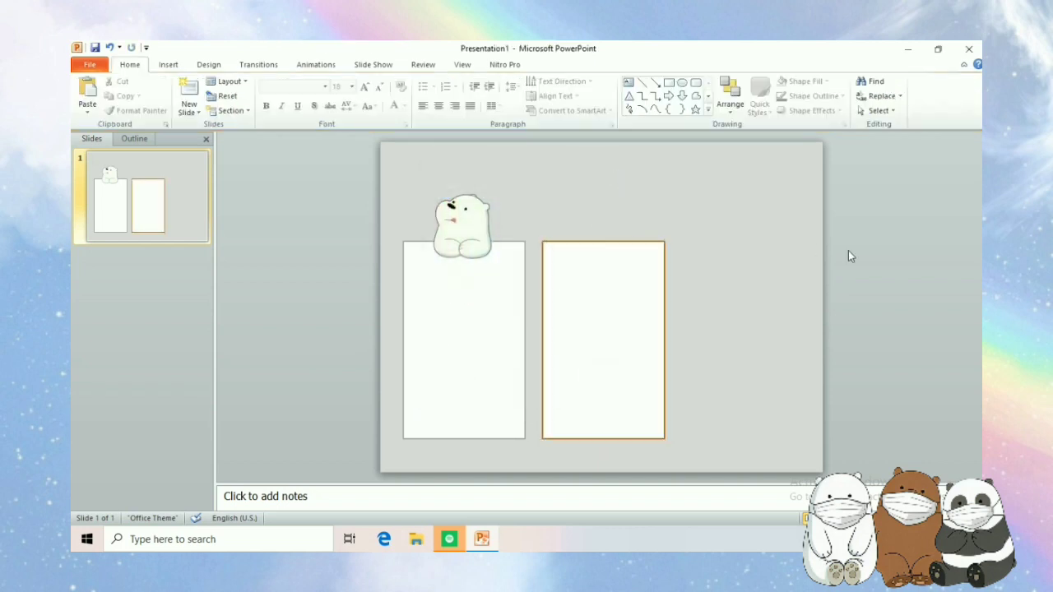
pyautogui.click(168, 64)
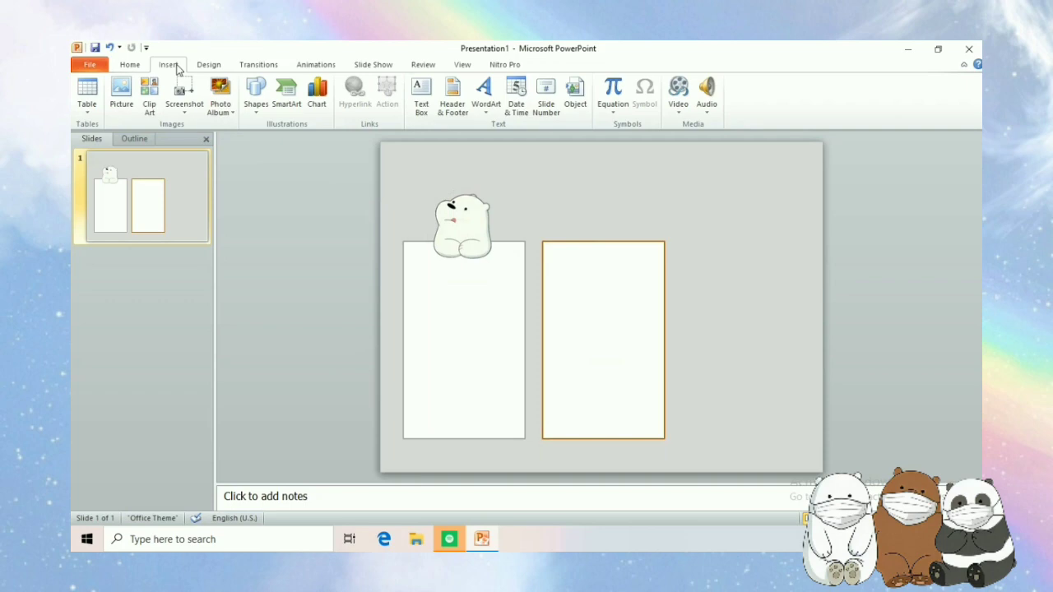
pyautogui.click(122, 95)
pyautogui.click(974, 423)
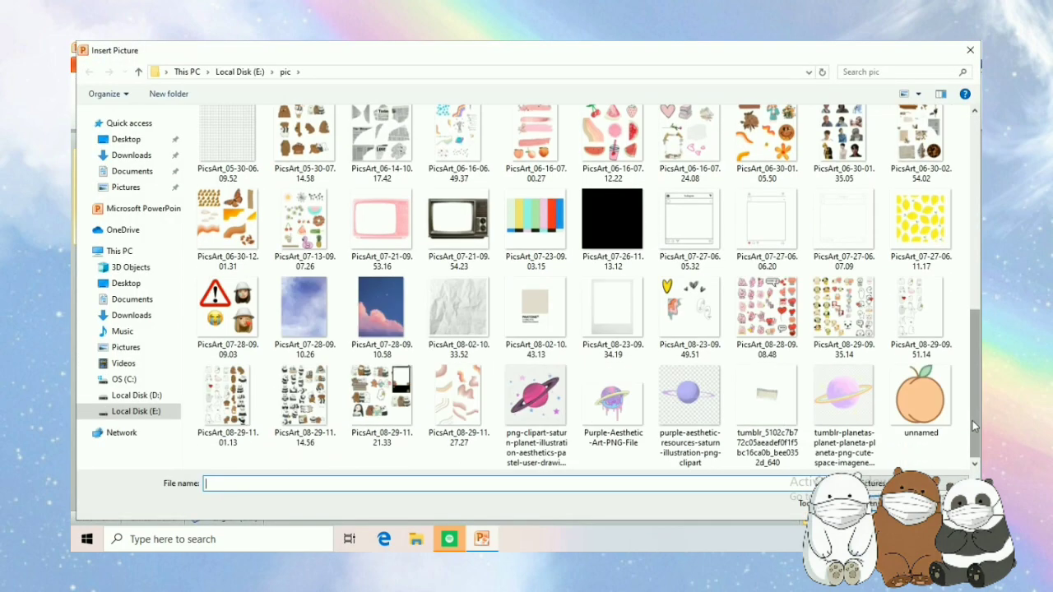
pyautogui.doubleClick(227, 395)
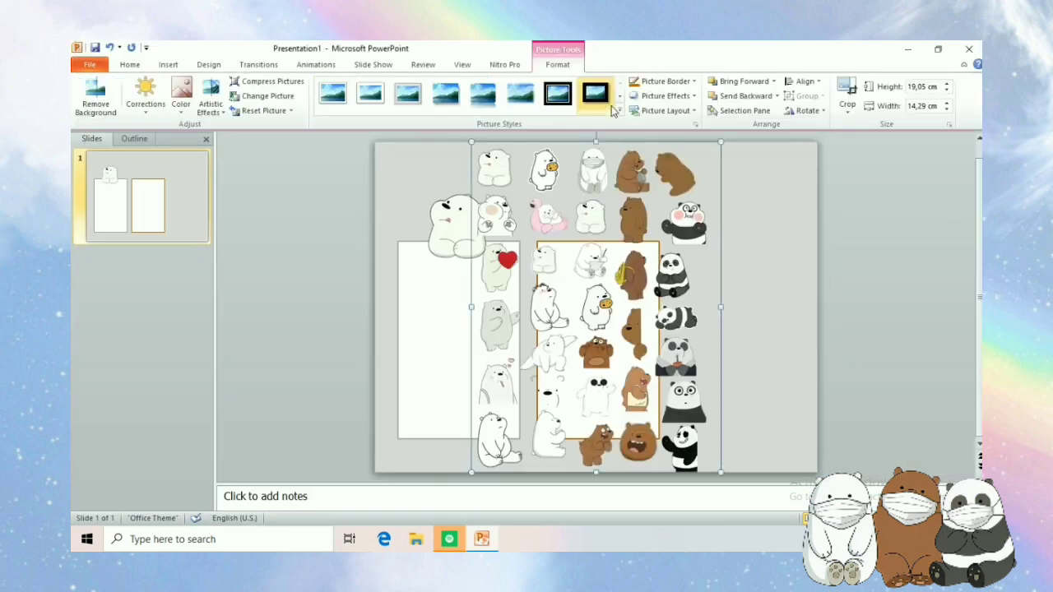
pyautogui.click(843, 89)
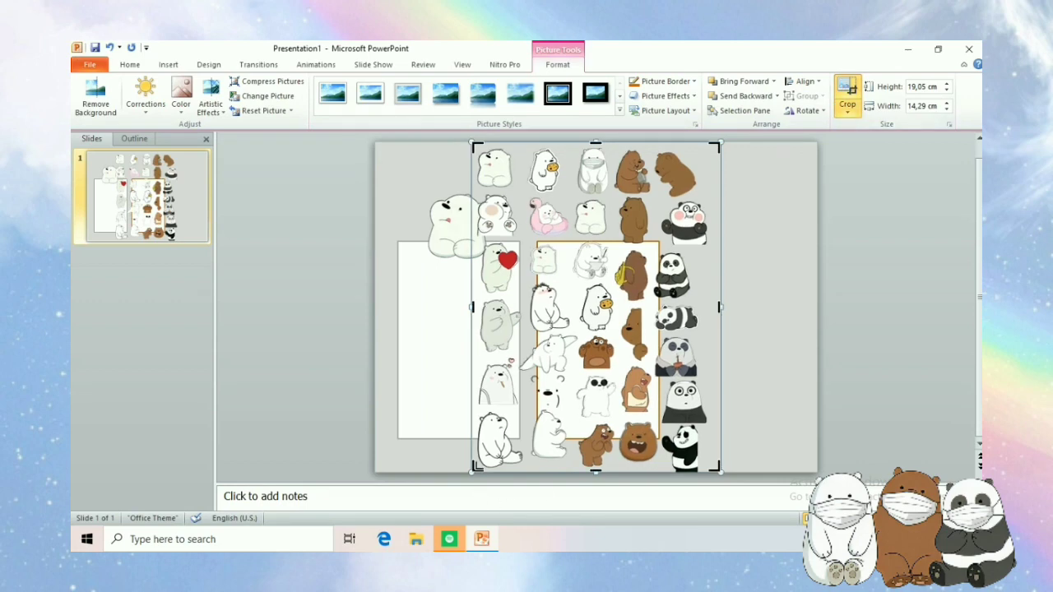
pyautogui.moveTo(475, 467)
pyautogui.mouseDown()
pyautogui.moveTo(656, 202)
pyautogui.moveTo(650, 242)
pyautogui.moveTo(728, 285)
pyautogui.moveTo(688, 279)
pyautogui.moveTo(721, 293)
pyautogui.moveTo(674, 274)
pyautogui.moveTo(726, 290)
pyautogui.mouseUp()
pyautogui.click(827, 178)
pyautogui.moveTo(656, 255); pyautogui.dragTo(675, 254)
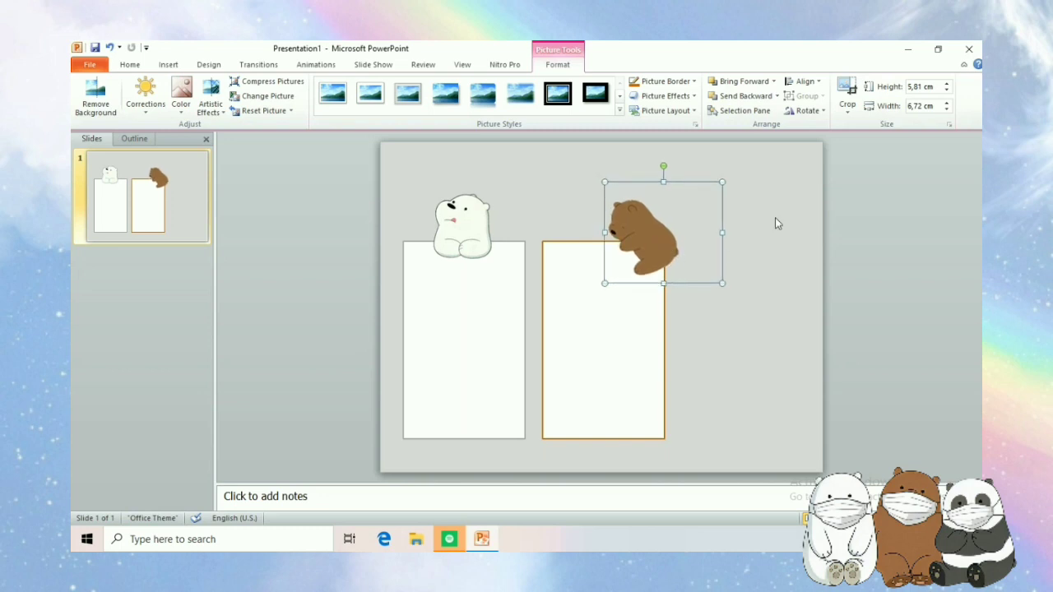
pyautogui.click(873, 221)
pyautogui.click(592, 378)
# Duplicate the second rectangle to the right and give the third copy a black outline
pyautogui.click(167, 64)
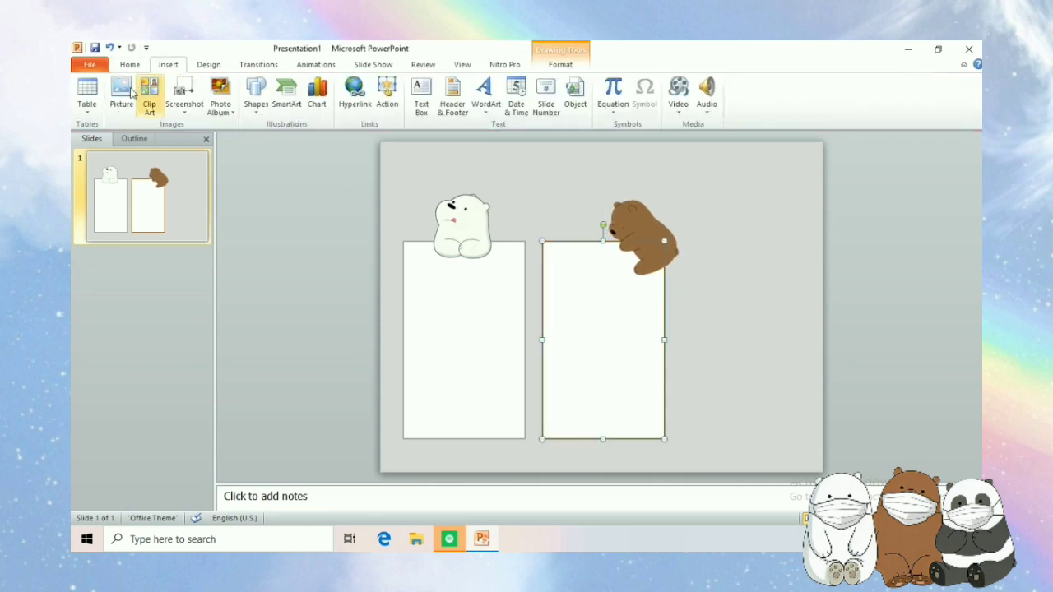
pyautogui.click(130, 64)
pyautogui.click(122, 96)
pyautogui.click(86, 91)
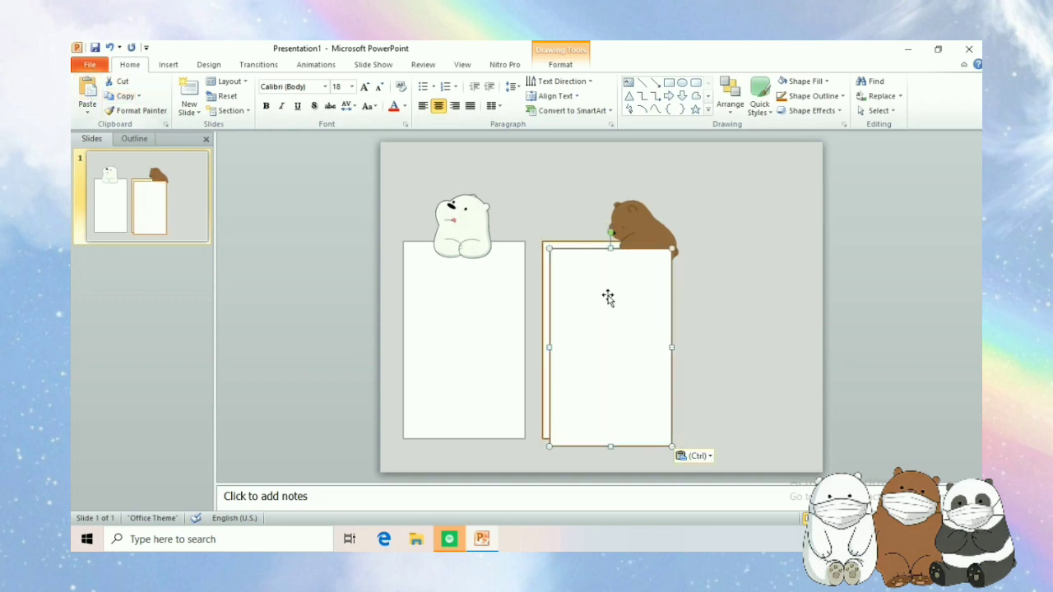
pyautogui.moveTo(607, 297); pyautogui.dragTo(741, 290)
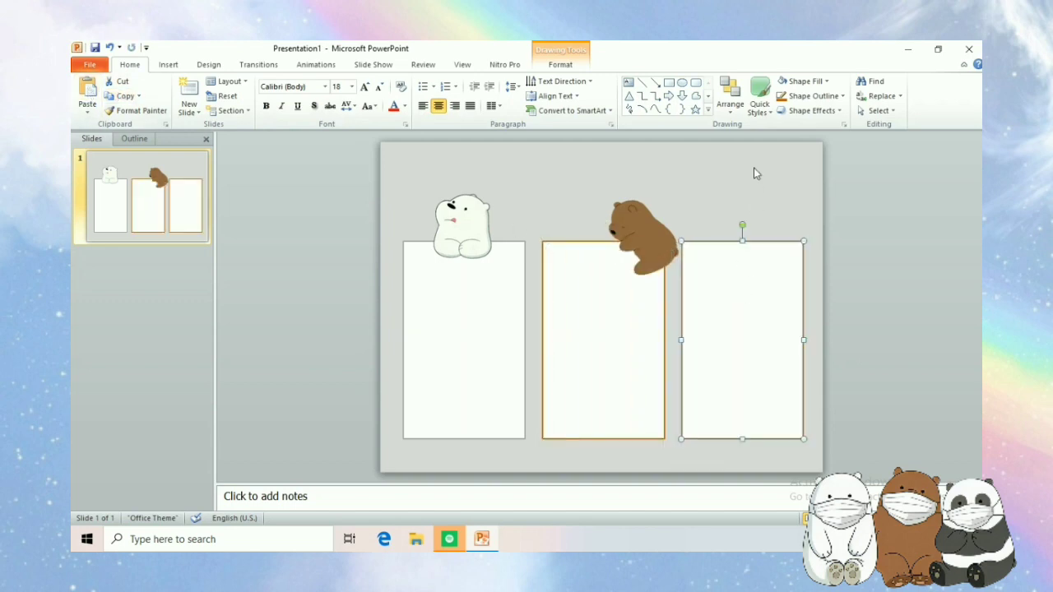
pyautogui.click(563, 64)
pyautogui.click(549, 95)
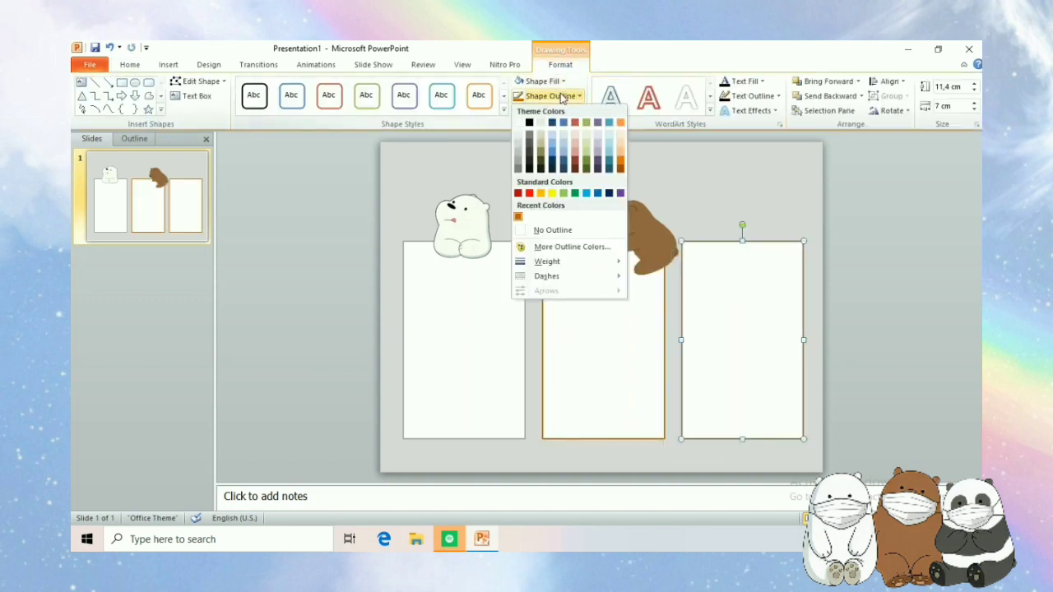
pyautogui.click(530, 123)
pyautogui.click(392, 183)
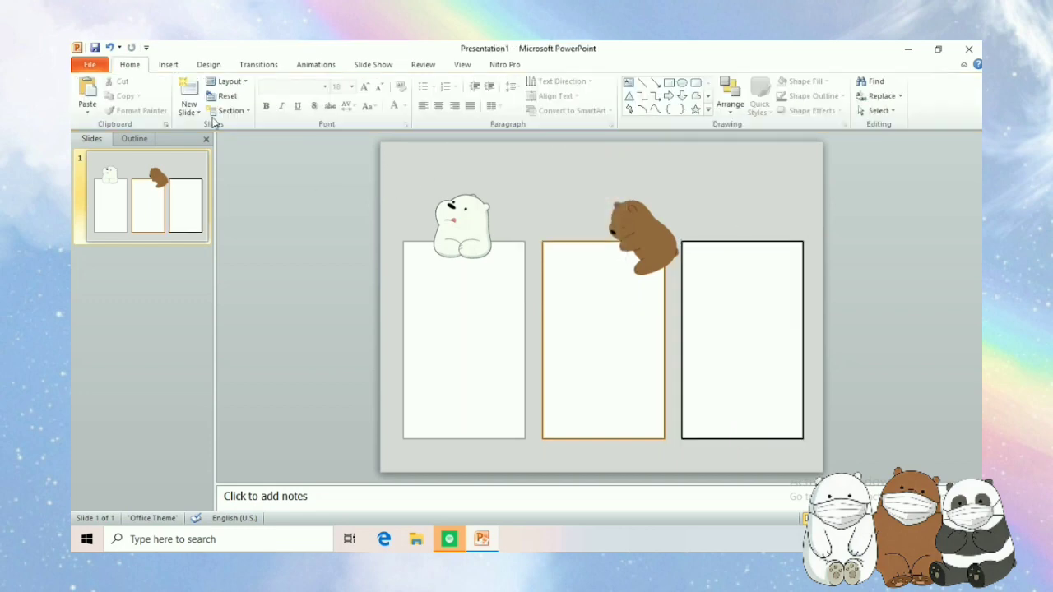
# Insert the panda sticker sheet, crop to one panda, enlarge it into the third rectangle's bottom-right corner
pyautogui.click(167, 65)
pyautogui.click(119, 92)
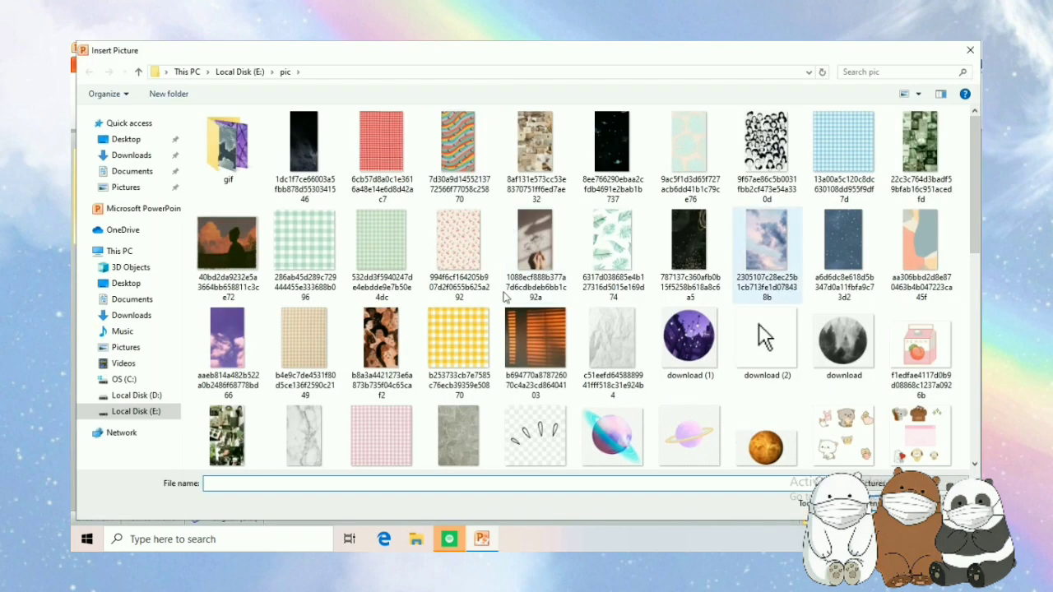
pyautogui.scroll(-15, 977, 376)
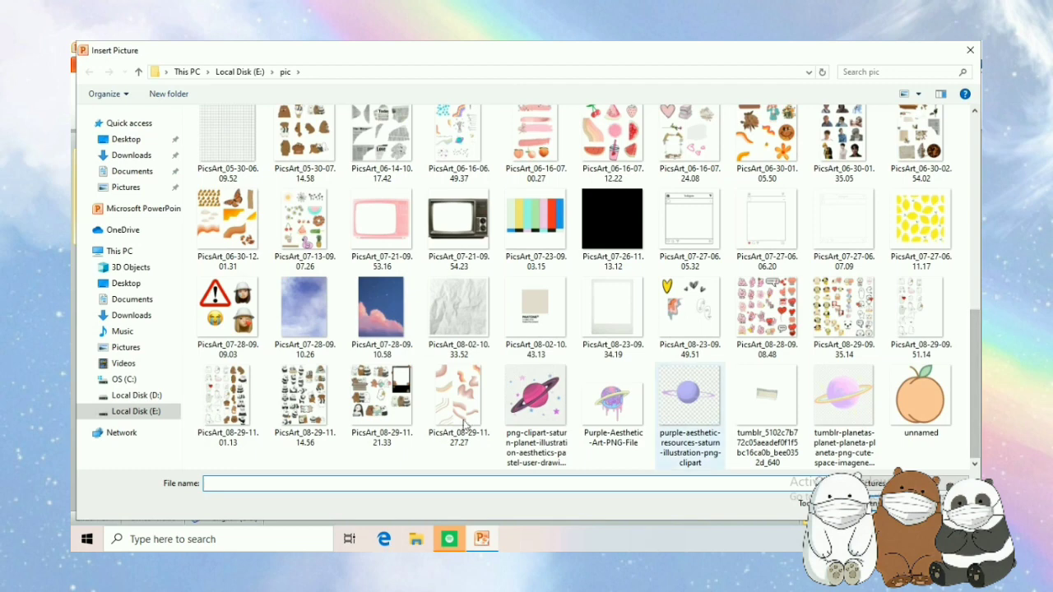
pyautogui.doubleClick(315, 407)
pyautogui.click(847, 86)
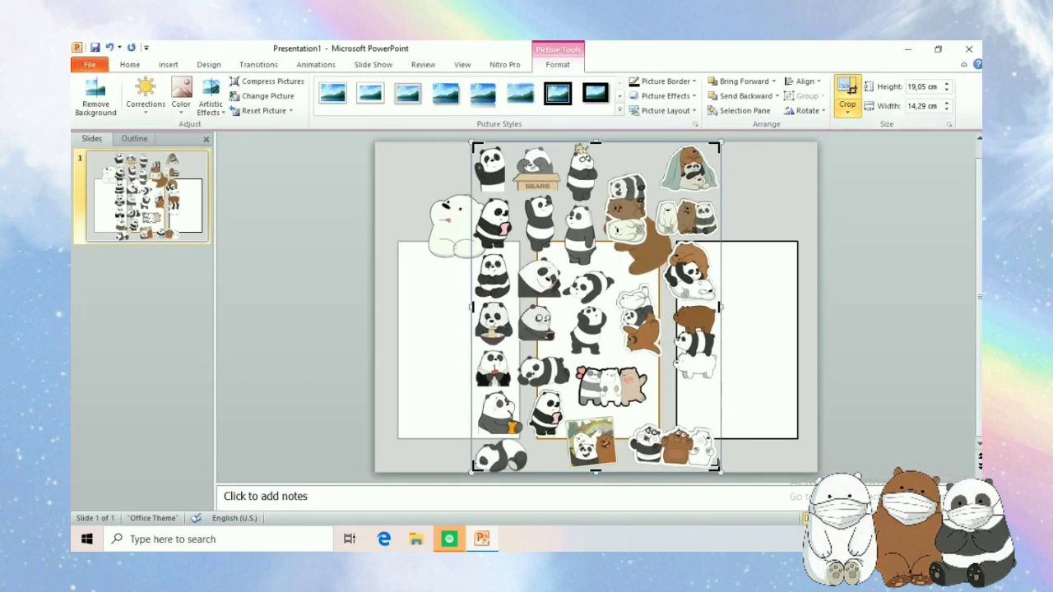
pyautogui.moveTo(718, 467)
pyautogui.mouseDown()
pyautogui.moveTo(510, 193)
pyautogui.moveTo(699, 316)
pyautogui.mouseUp()
pyautogui.click(317, 231)
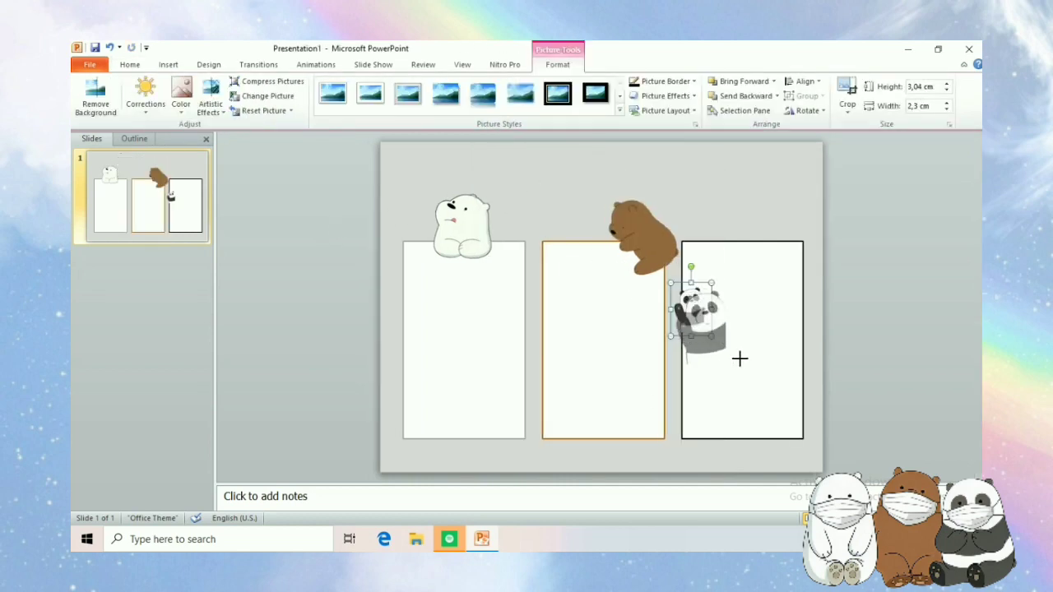
pyautogui.moveTo(740, 359); pyautogui.dragTo(742, 376)
pyautogui.moveTo(708, 344); pyautogui.dragTo(787, 414)
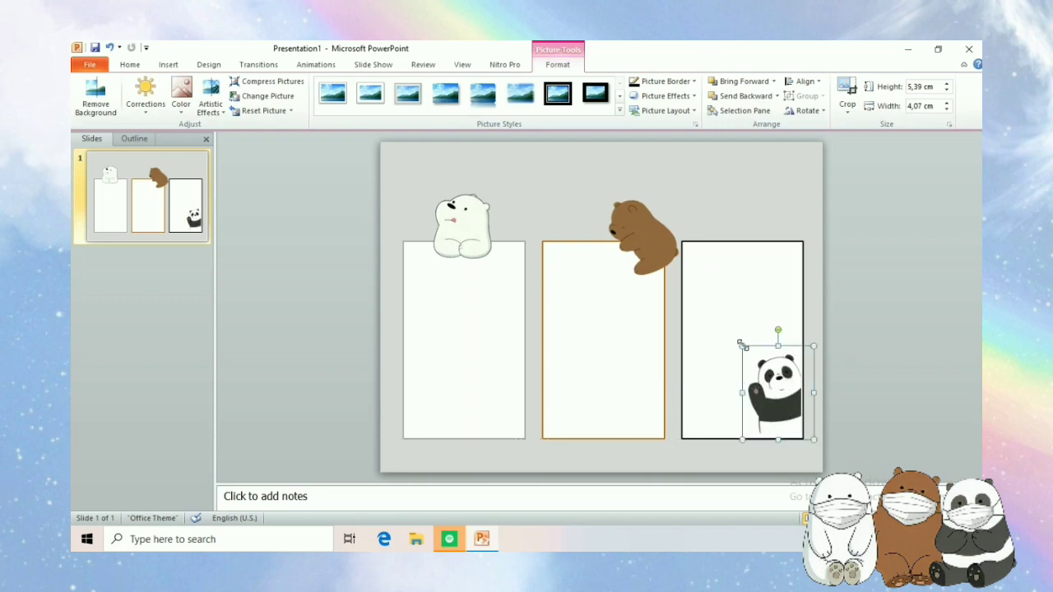
pyautogui.click(888, 299)
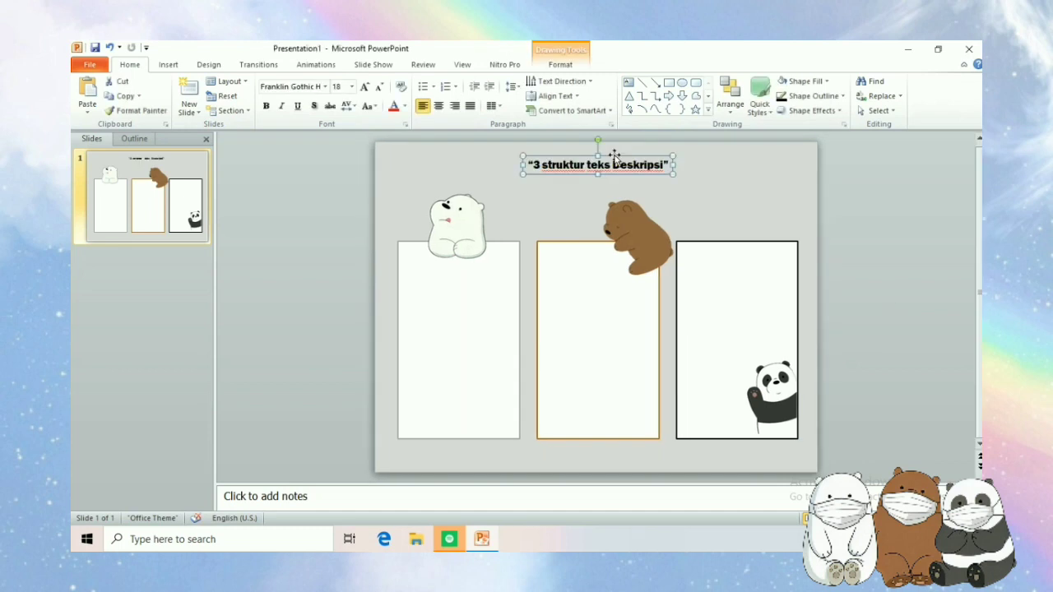
# Set the title to size 20 in condensed Franklin Gothic and nudge it up
pyautogui.moveTo(542, 165); pyautogui.dragTo(704, 166)
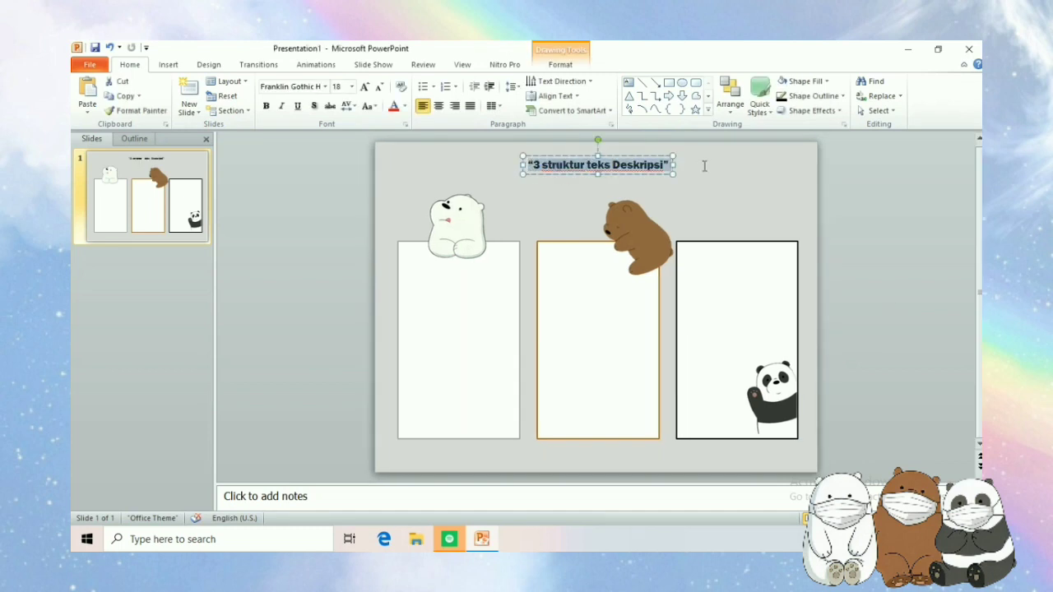
pyautogui.click(352, 87)
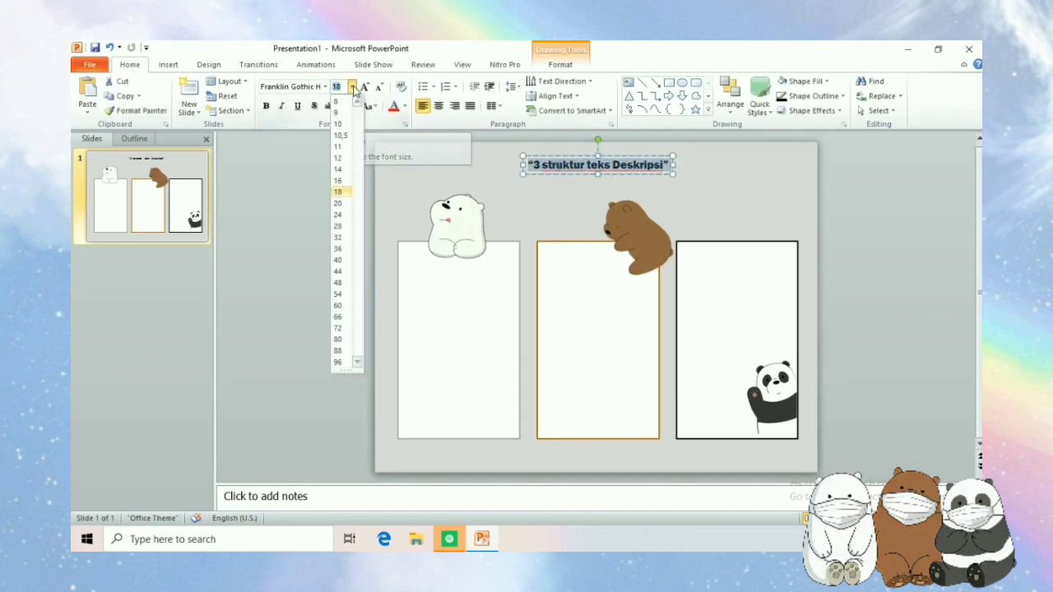
pyautogui.click(337, 203)
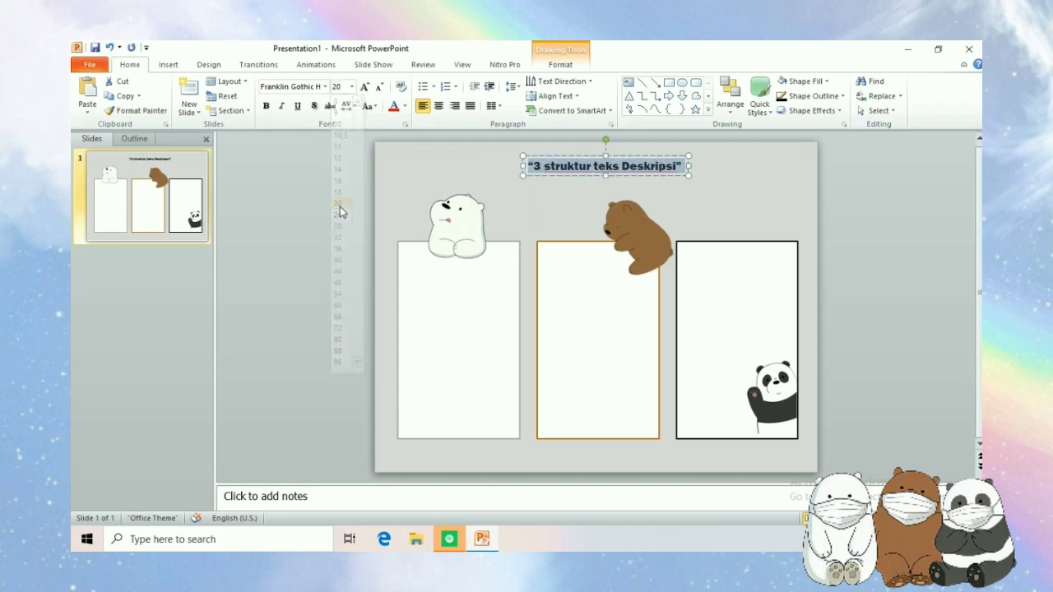
pyautogui.click(325, 87)
pyautogui.scroll(-5, 370, 206)
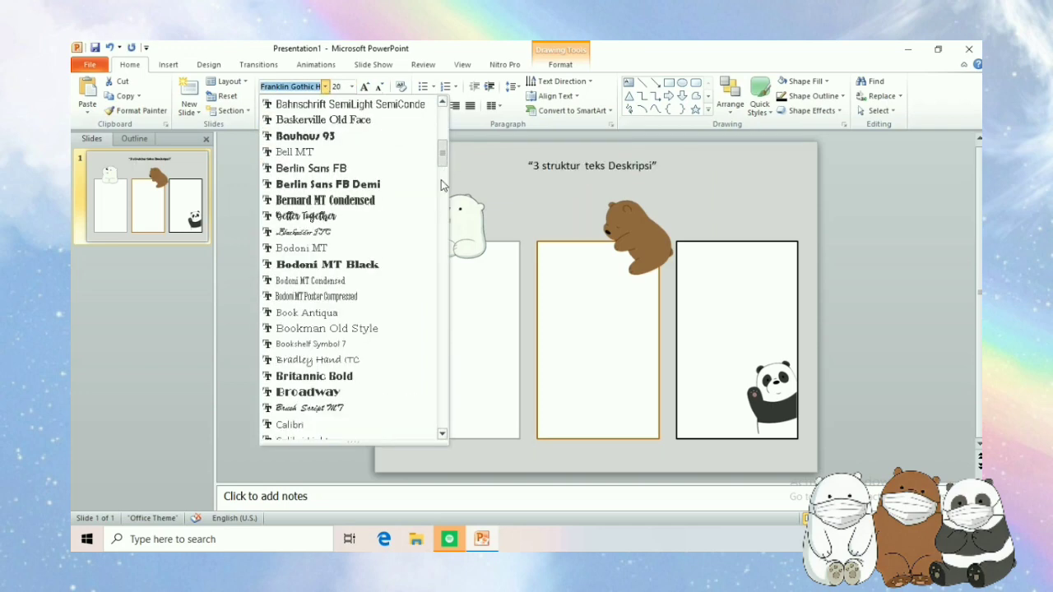
pyautogui.scroll(-20, 370, 218)
pyautogui.click(371, 216)
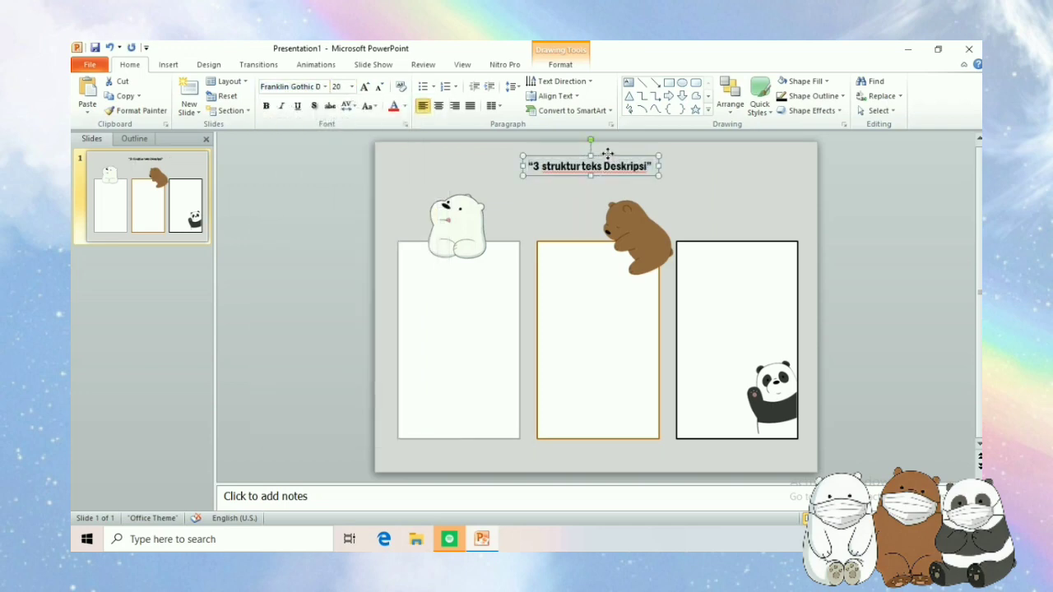
pyautogui.moveTo(606, 160); pyautogui.dragTo(607, 151)
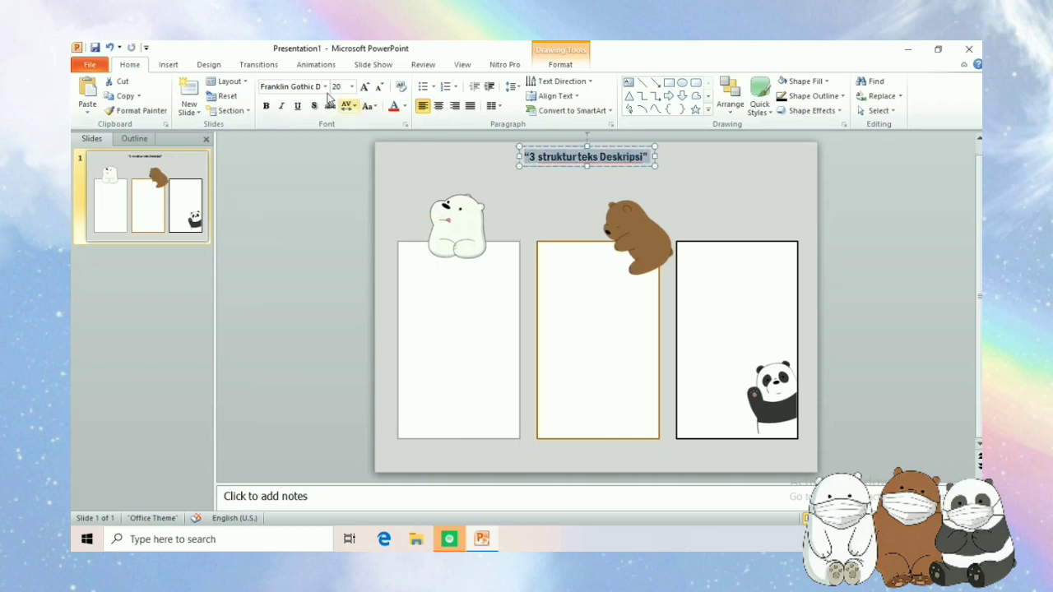
# Enlarge the title to size 28, colour it dark grey, and lower it slightly
pyautogui.click(351, 86)
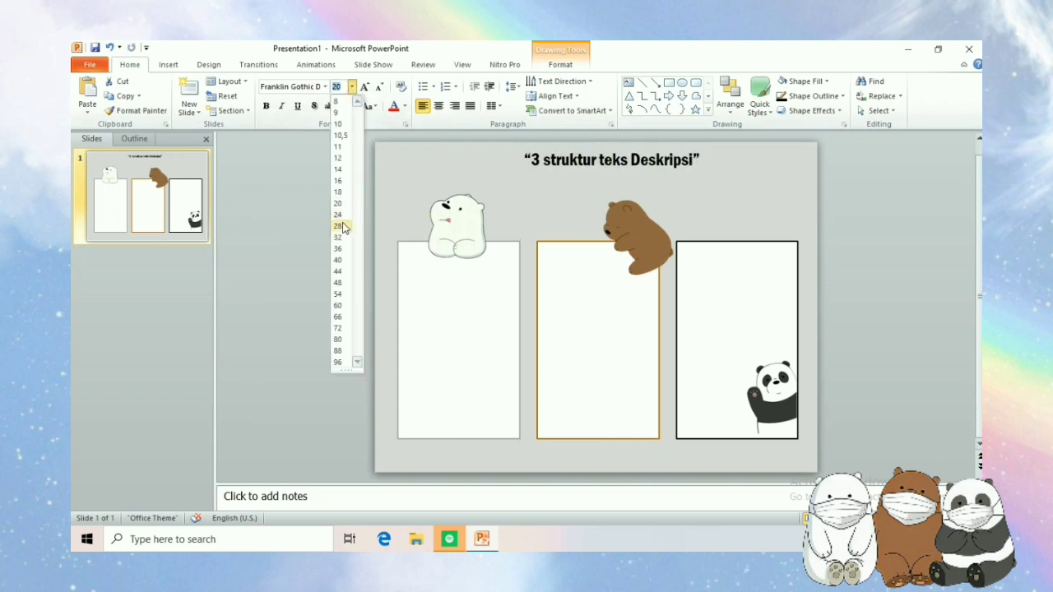
pyautogui.click(344, 226)
pyautogui.click(560, 64)
pyautogui.click(763, 80)
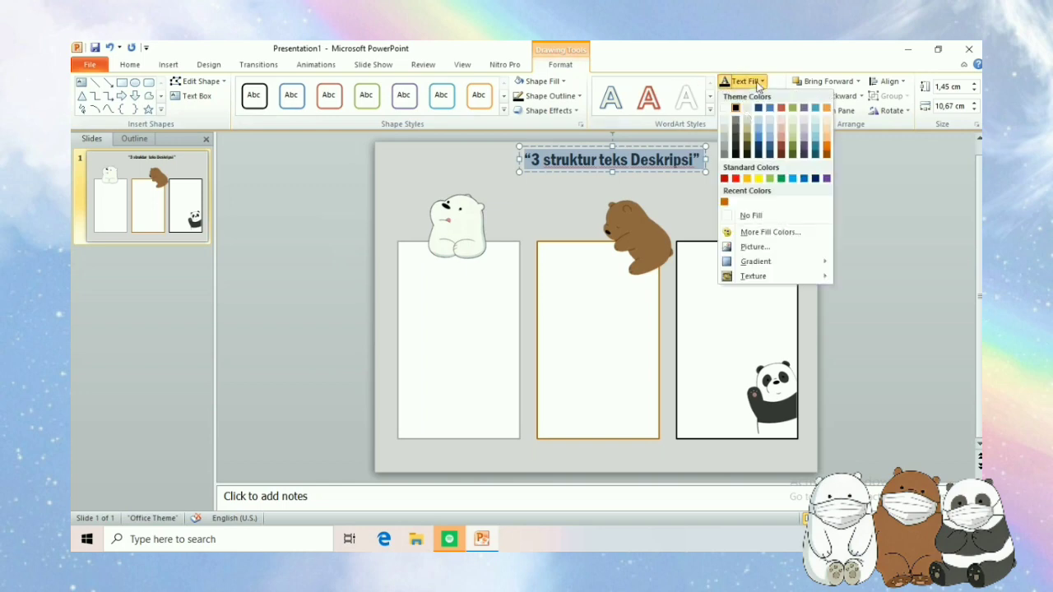
pyautogui.click(736, 132)
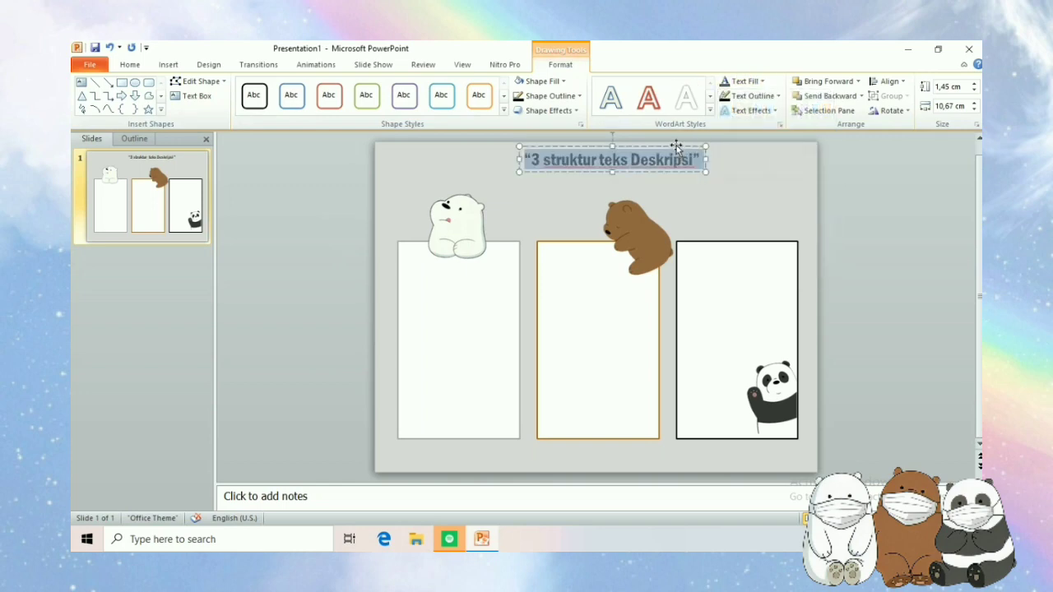
pyautogui.click(867, 170)
pyautogui.moveTo(665, 152); pyautogui.dragTo(665, 160)
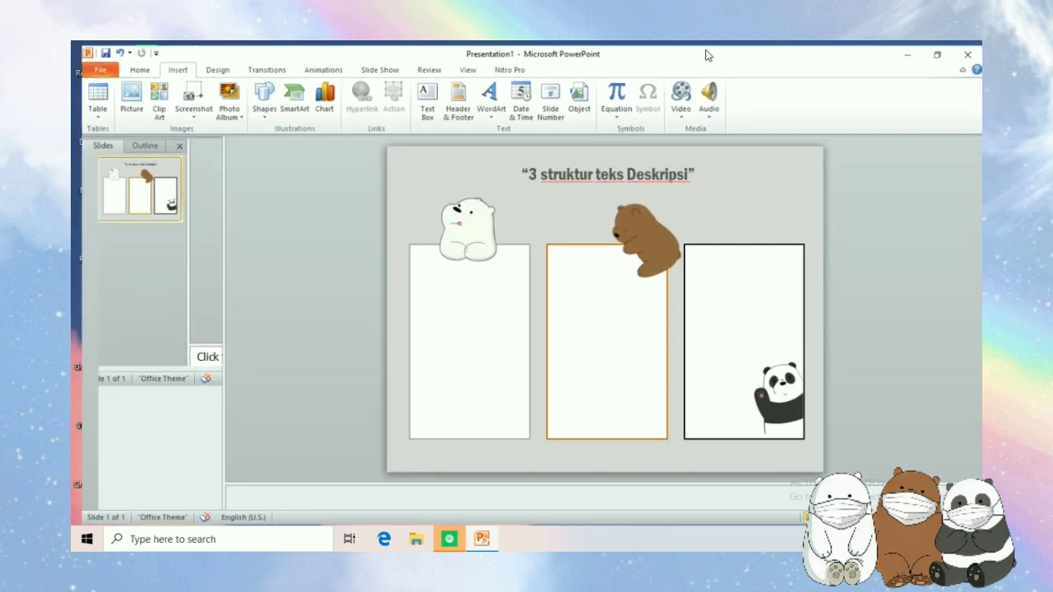
# Insert the PicsArt_05-21-07.23.22 sticker image as small sparkles beside the title
pyautogui.click(130, 98)
pyautogui.moveTo(976, 185); pyautogui.dragTo(977, 387)
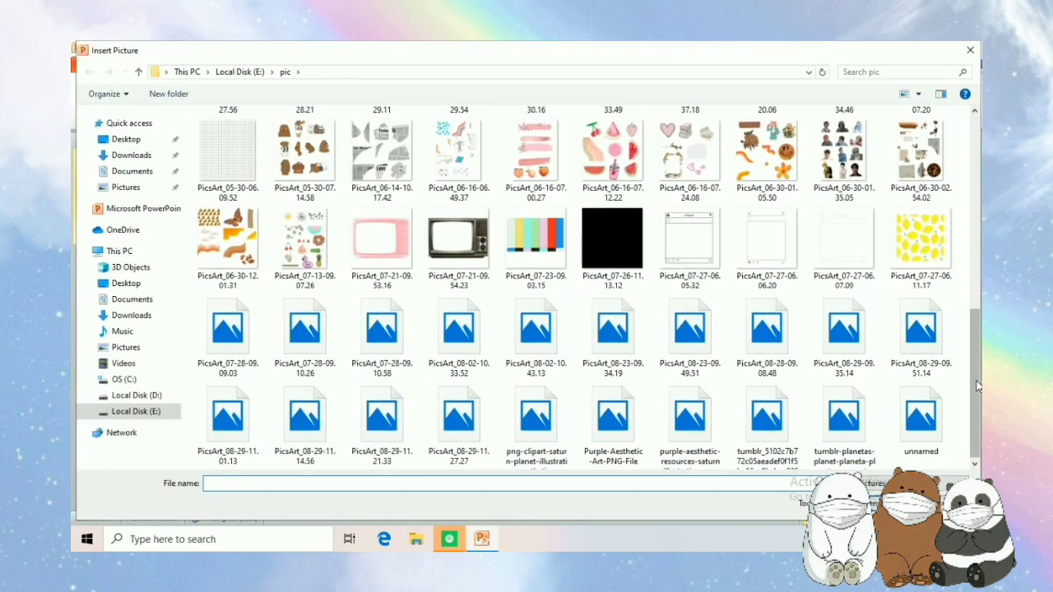
pyautogui.scroll(5, 930, 354)
pyautogui.click(932, 233)
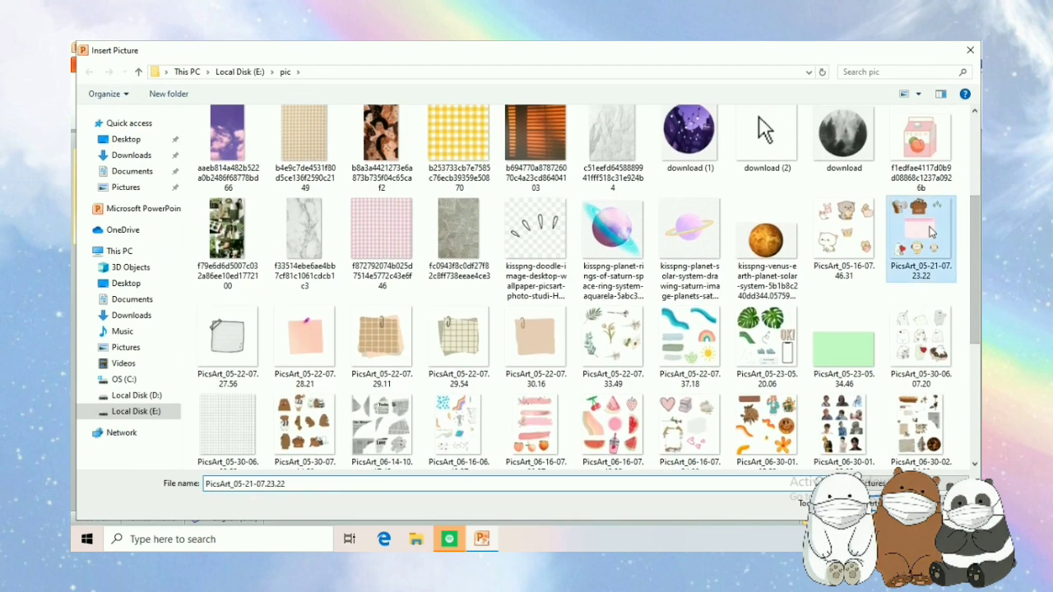
pyautogui.doubleClick(932, 233)
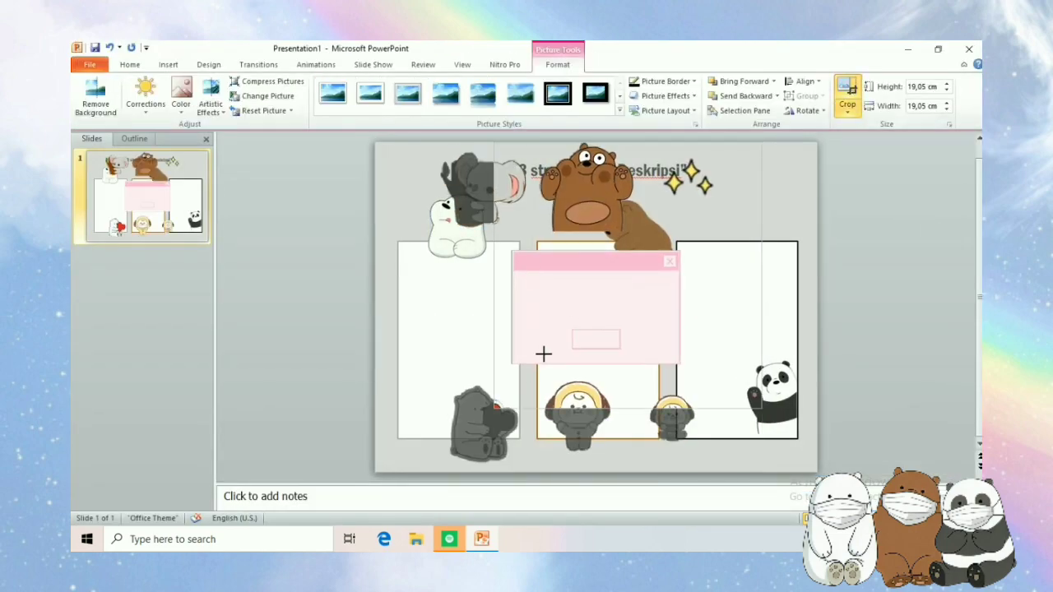
pyautogui.hotkey('ctrl', 'z')
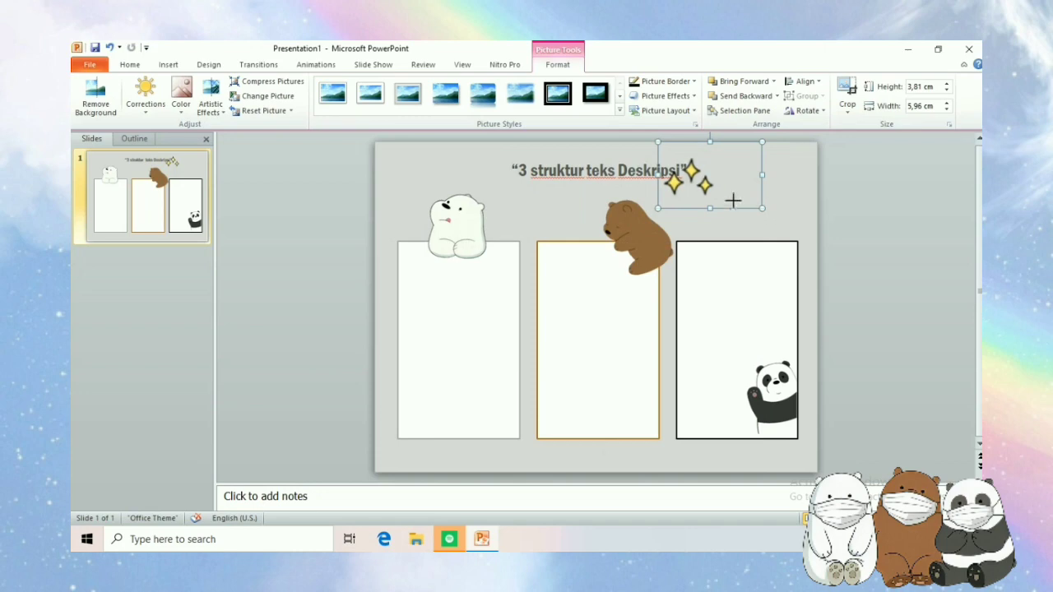
pyautogui.moveTo(732, 200)
pyautogui.mouseDown()
pyautogui.moveTo(774, 198)
pyautogui.moveTo(747, 190)
pyautogui.mouseUp()
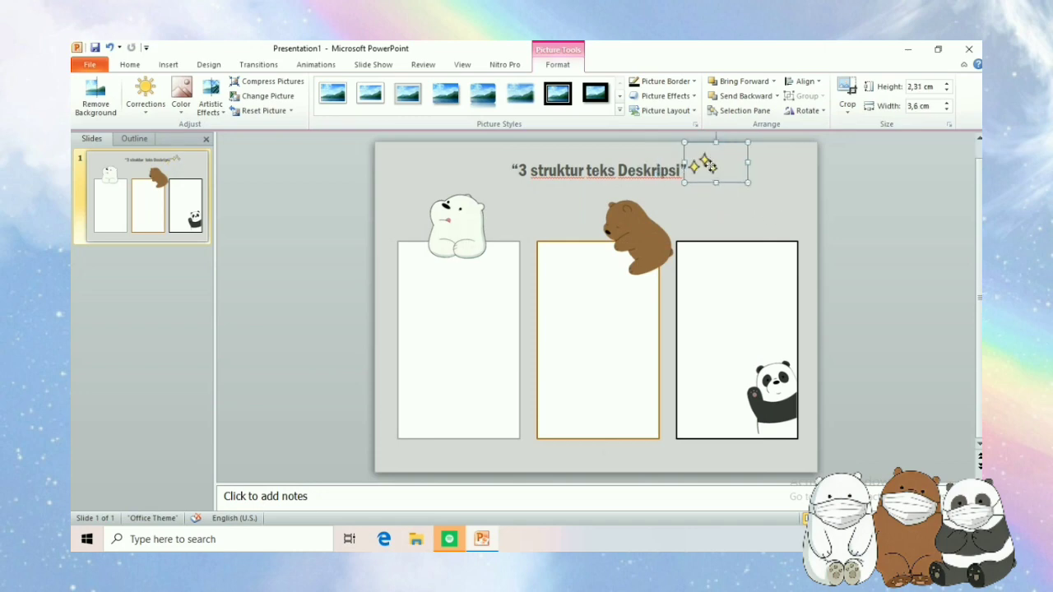
pyautogui.click(889, 188)
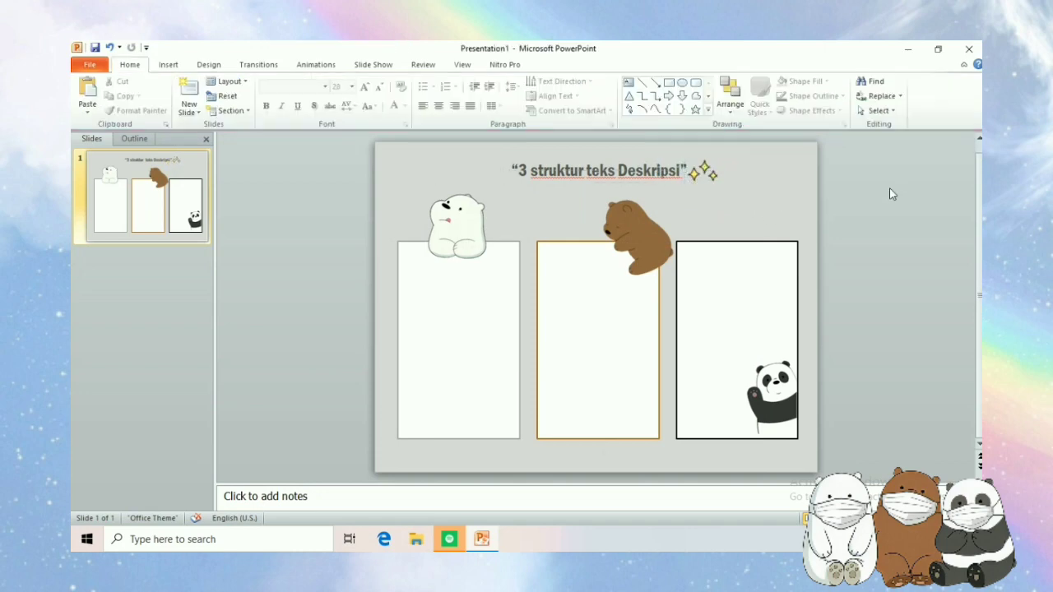
# Paste the curved-lines picture, move it to the top-left corner and shrink it
pyautogui.hotkey('ctrl', 'v')
pyautogui.moveTo(499, 368); pyautogui.dragTo(405, 203)
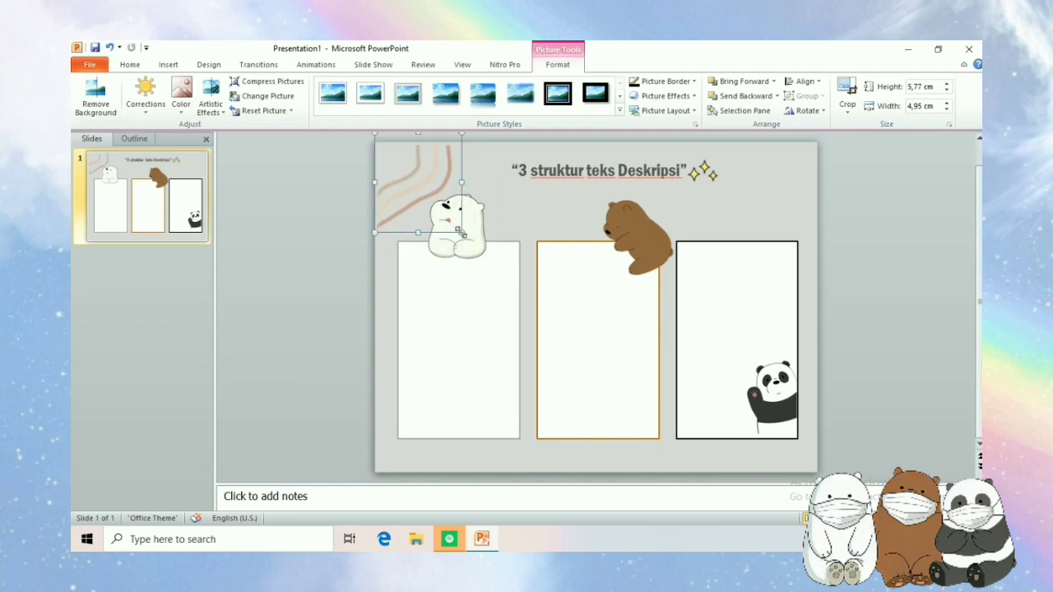
pyautogui.moveTo(463, 235); pyautogui.dragTo(450, 219)
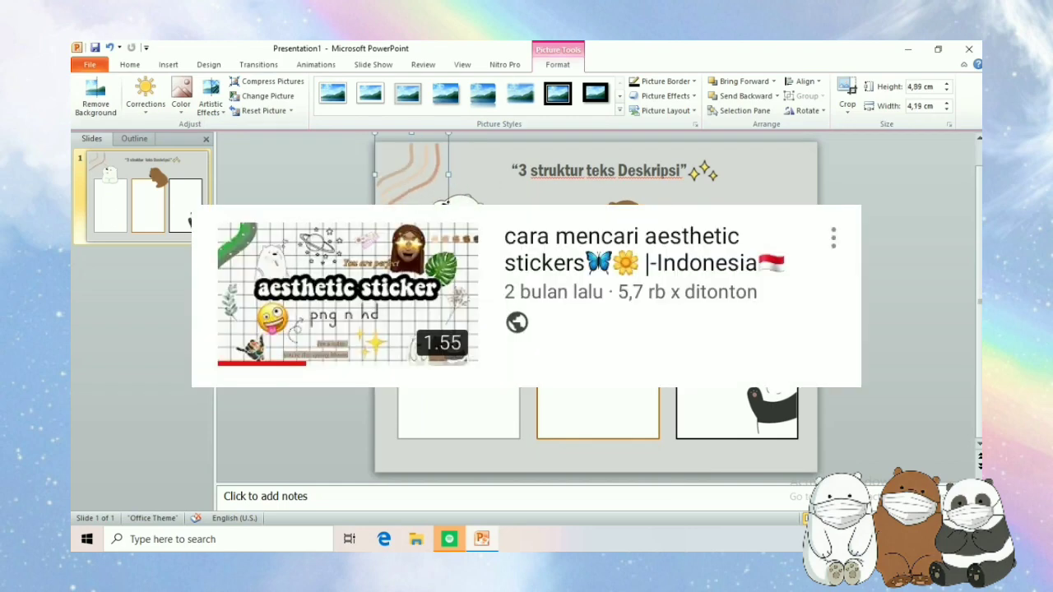
# Add an 'Identifikasi' heading atop the first note in grey Franklin Gothic, size 24
pyautogui.click(271, 178)
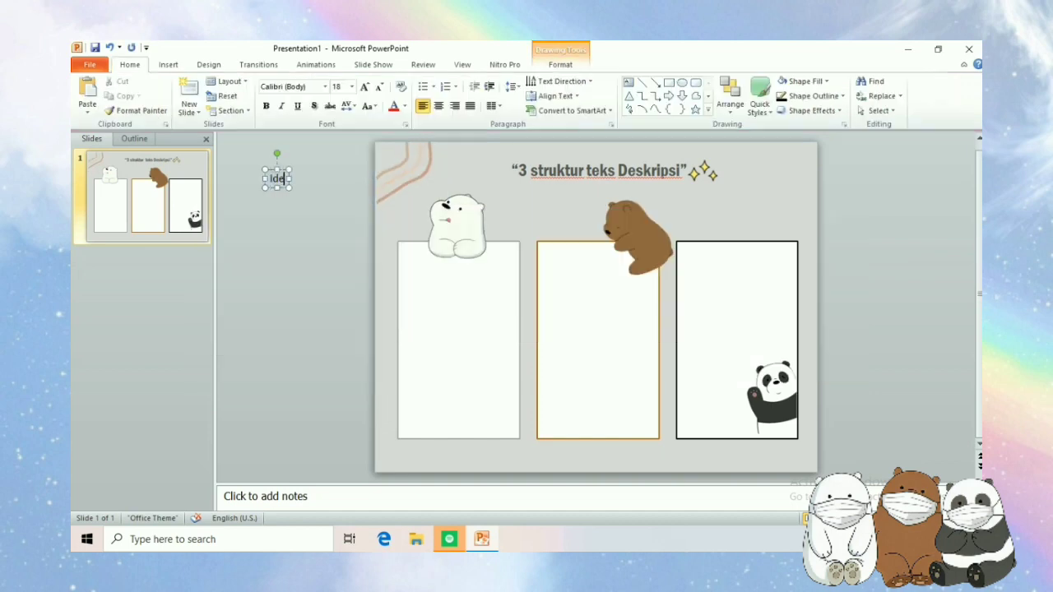
pyautogui.write('Identifikasi')
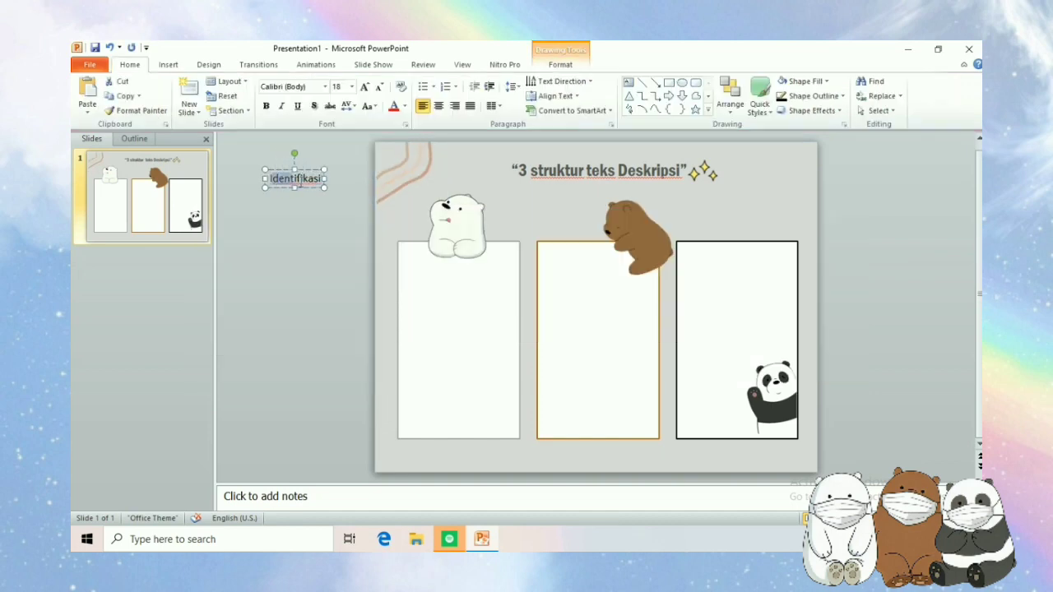
pyautogui.moveTo(308, 170); pyautogui.dragTo(461, 264)
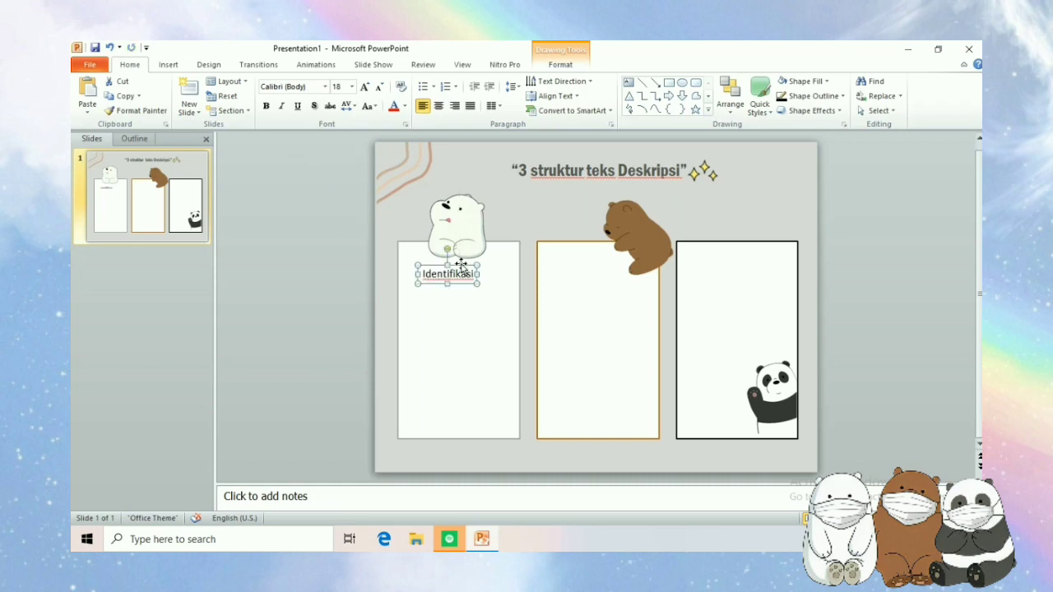
pyautogui.click(560, 65)
pyautogui.click(763, 80)
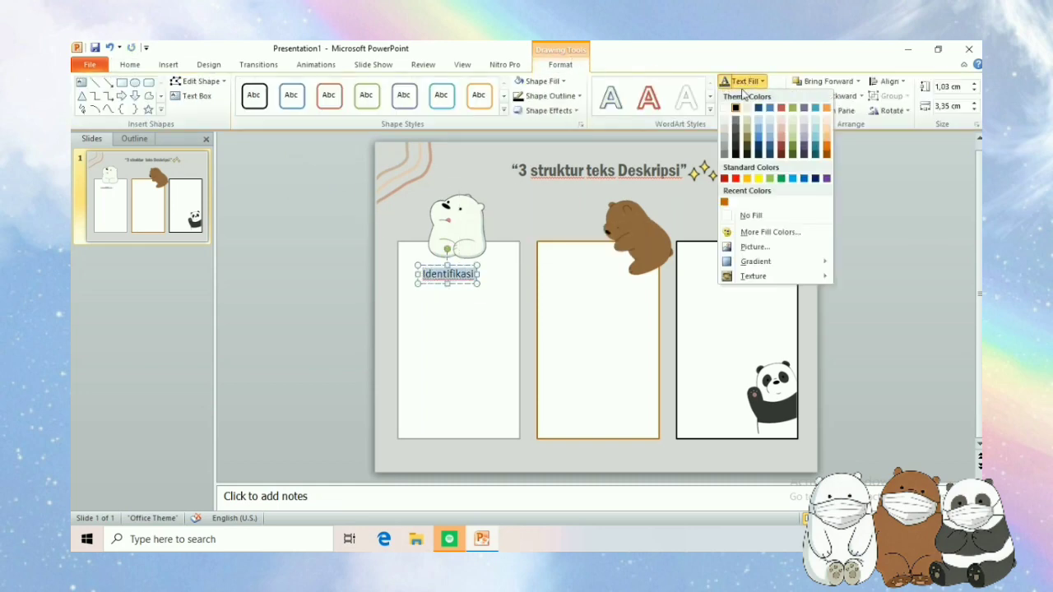
pyautogui.click(736, 151)
pyautogui.click(130, 64)
pyautogui.click(325, 87)
pyautogui.click(313, 162)
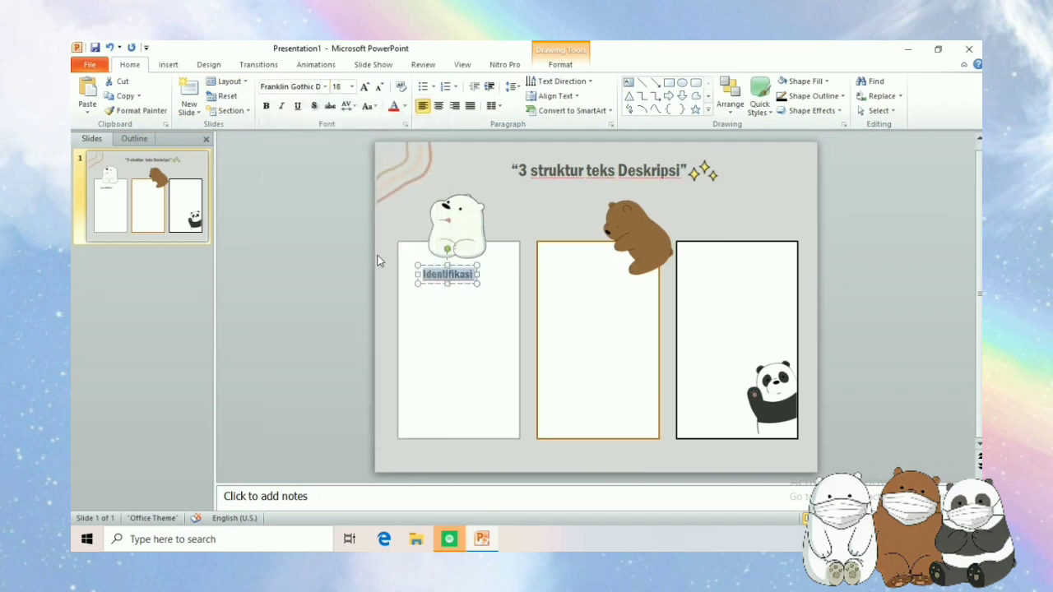
pyautogui.click(352, 87)
pyautogui.click(343, 216)
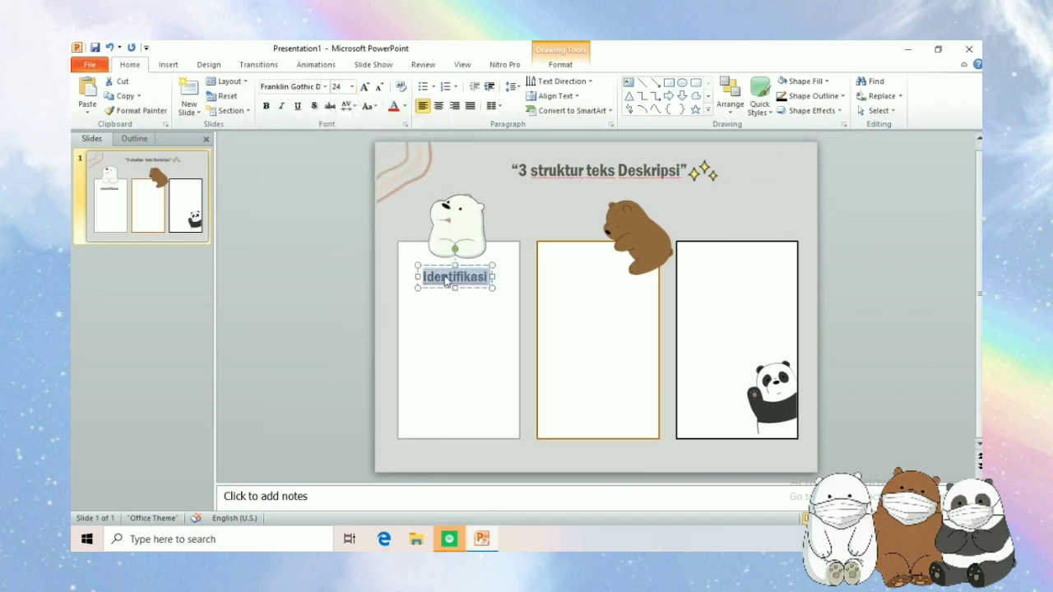
pyautogui.click(168, 64)
# Duplicate the Identifikasi heading into the middle box and retype it as centred 'Deskripsi bagian'
pyautogui.click(130, 64)
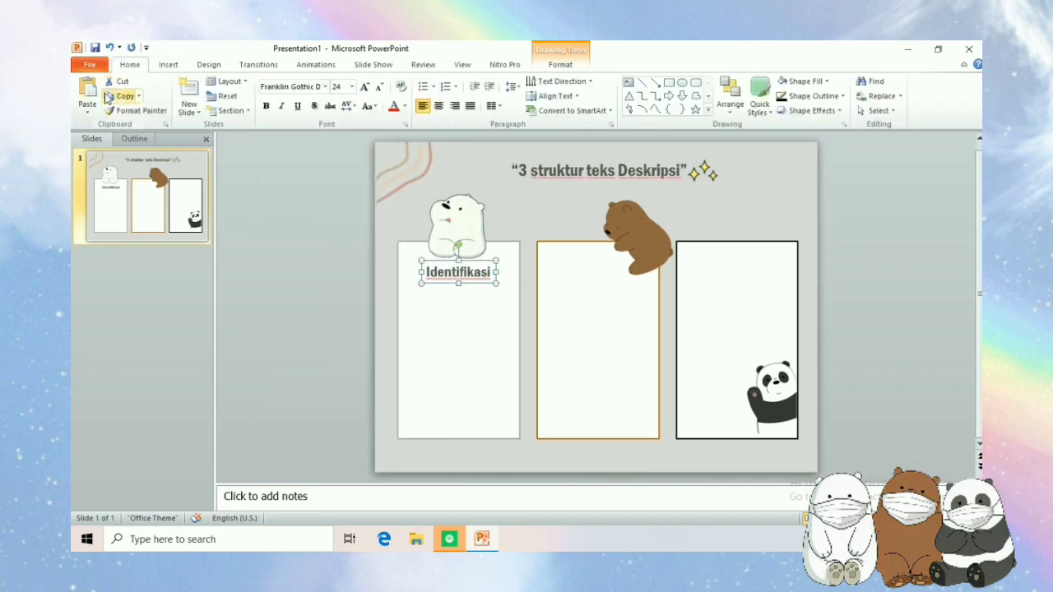
pyautogui.click(121, 95)
pyautogui.click(87, 91)
pyautogui.moveTo(465, 280)
pyautogui.mouseDown()
pyautogui.moveTo(615, 263)
pyautogui.moveTo(554, 283)
pyautogui.mouseUp()
pyautogui.press('BackSpace')
pyautogui.write('gian')
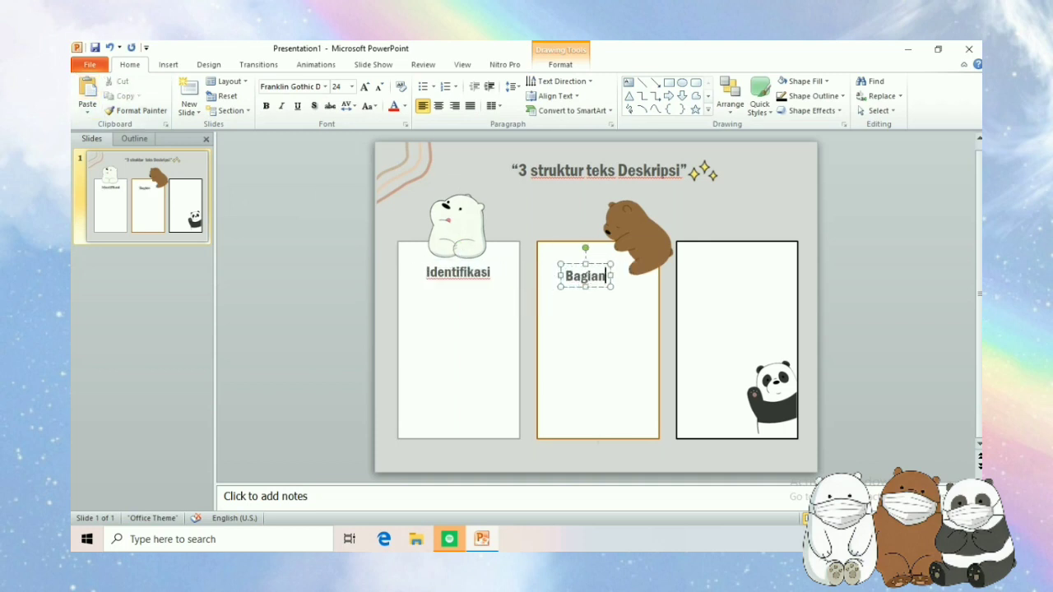
pyautogui.press('BackSpace')
pyautogui.press('BackSpace')
pyautogui.press('BackSpace')
pyautogui.write('skripsi')
pyautogui.press('Return')
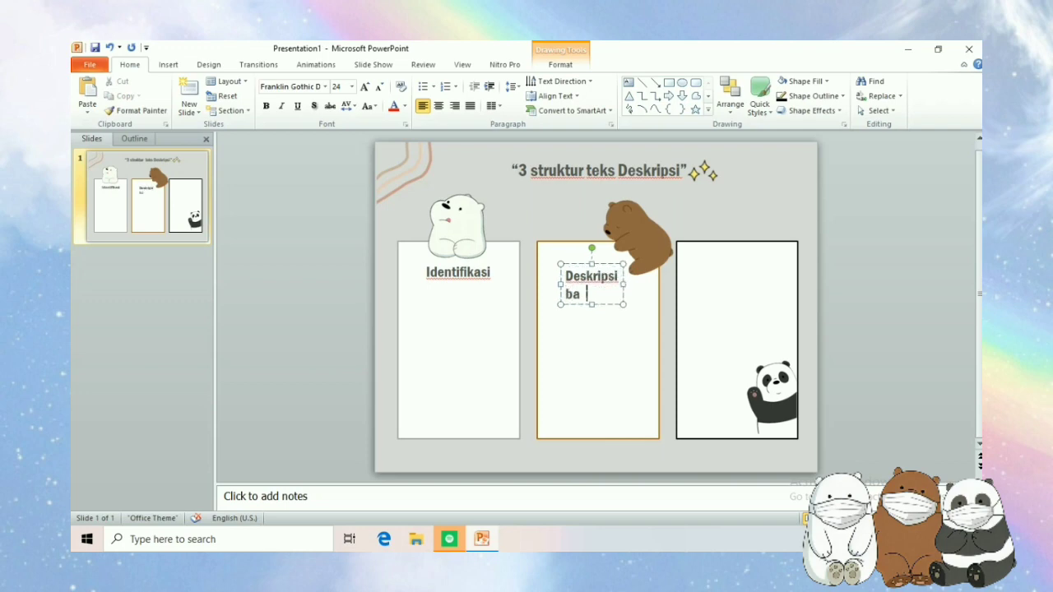
pyautogui.hotkey('ctrl', 'a')
pyautogui.hotkey('ctrl', 'e')
# Colour the Deskripsi bagian heading orange-brown
pyautogui.click(561, 64)
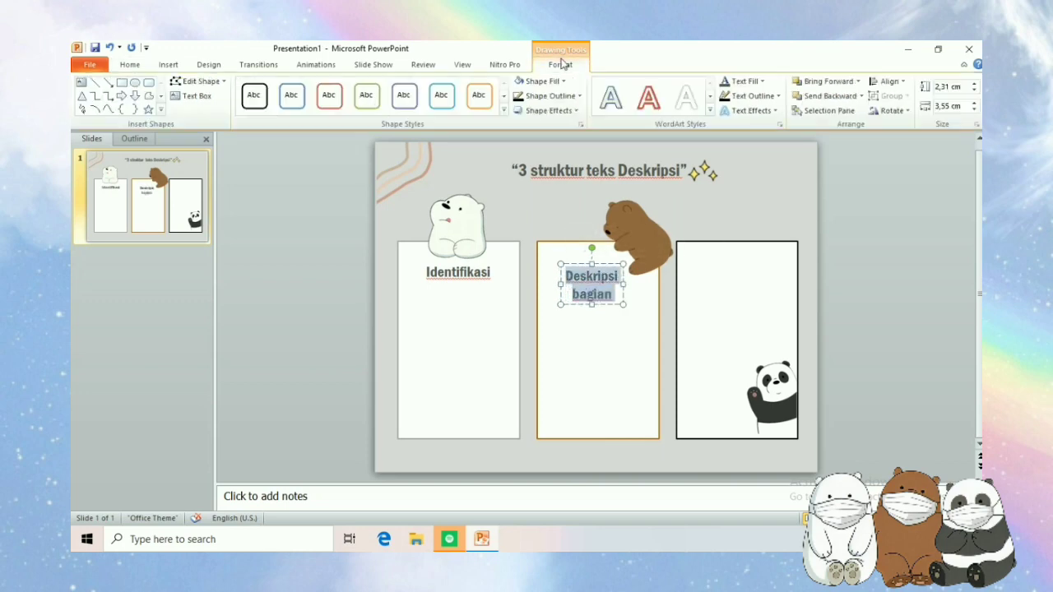
pyautogui.click(762, 80)
pyautogui.click(725, 202)
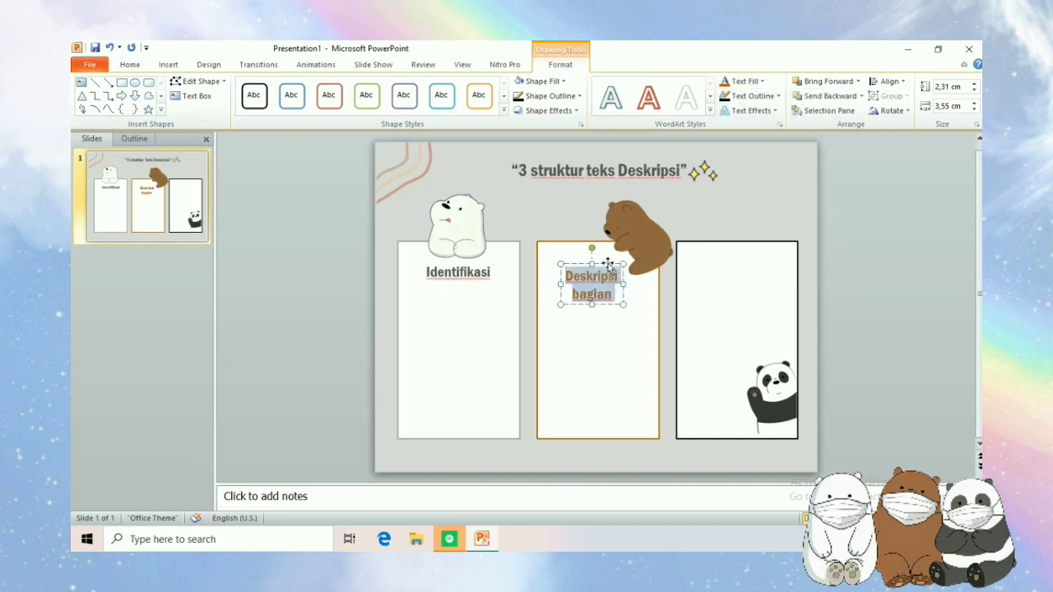
pyautogui.click(757, 283)
# Duplicate the heading into the third box and retype it as 'Penutup'
pyautogui.click(483, 274)
pyautogui.click(130, 64)
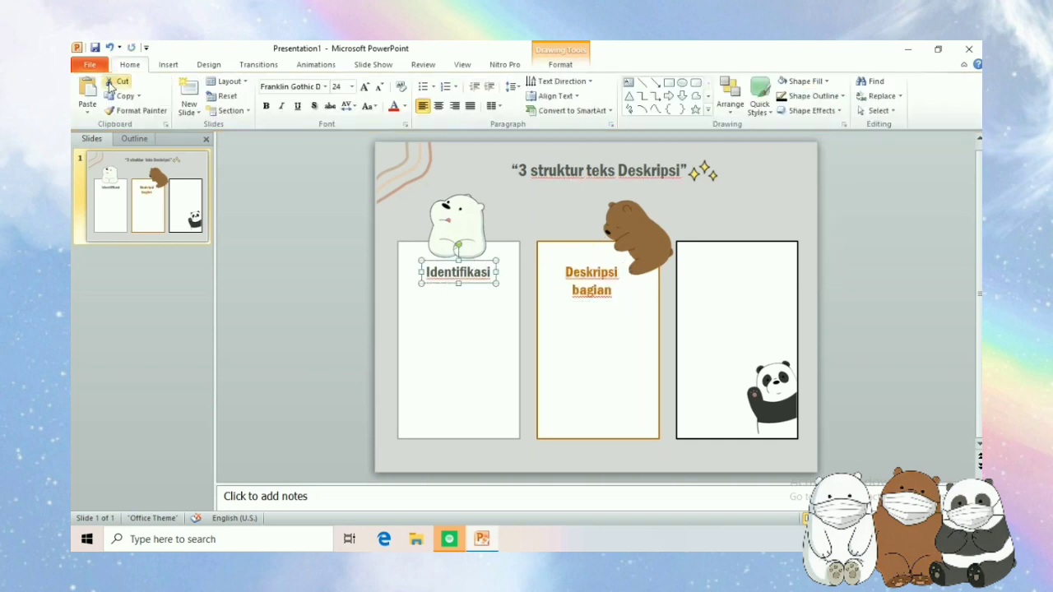
pyautogui.click(120, 95)
pyautogui.click(87, 90)
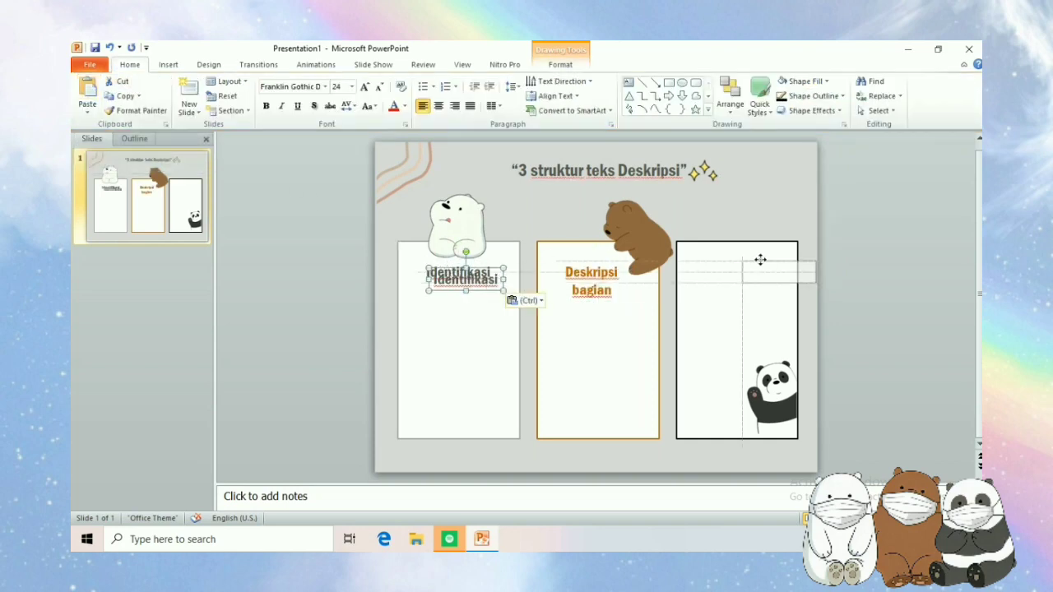
pyautogui.moveTo(457, 266)
pyautogui.mouseDown()
pyautogui.moveTo(726, 252)
pyautogui.moveTo(700, 268)
pyautogui.mouseUp()
pyautogui.press('BackSpace')
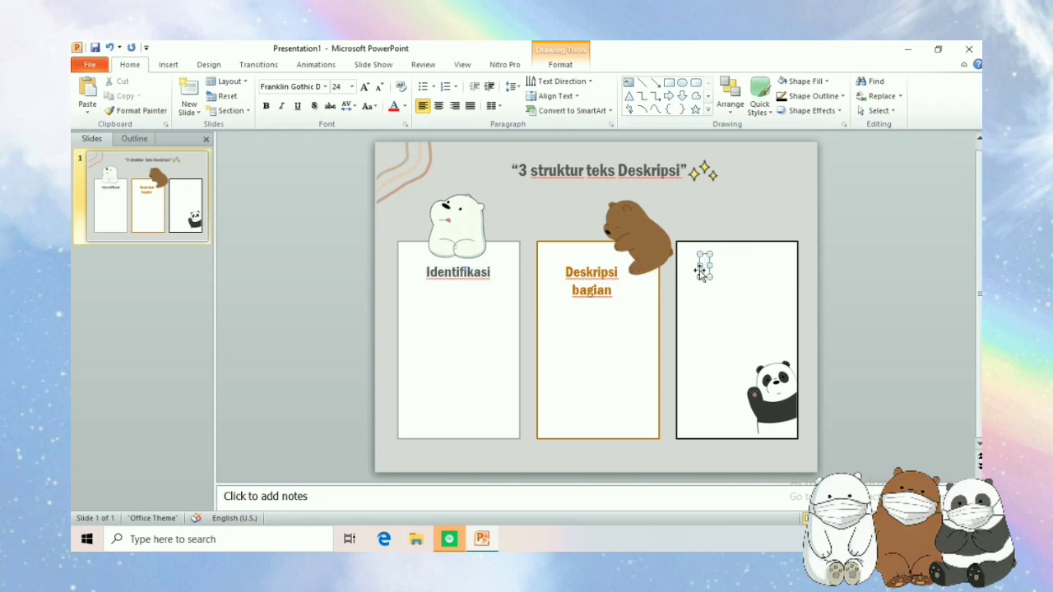
pyautogui.write('Penutup')
pyautogui.hotkey('ctrl', 'a')
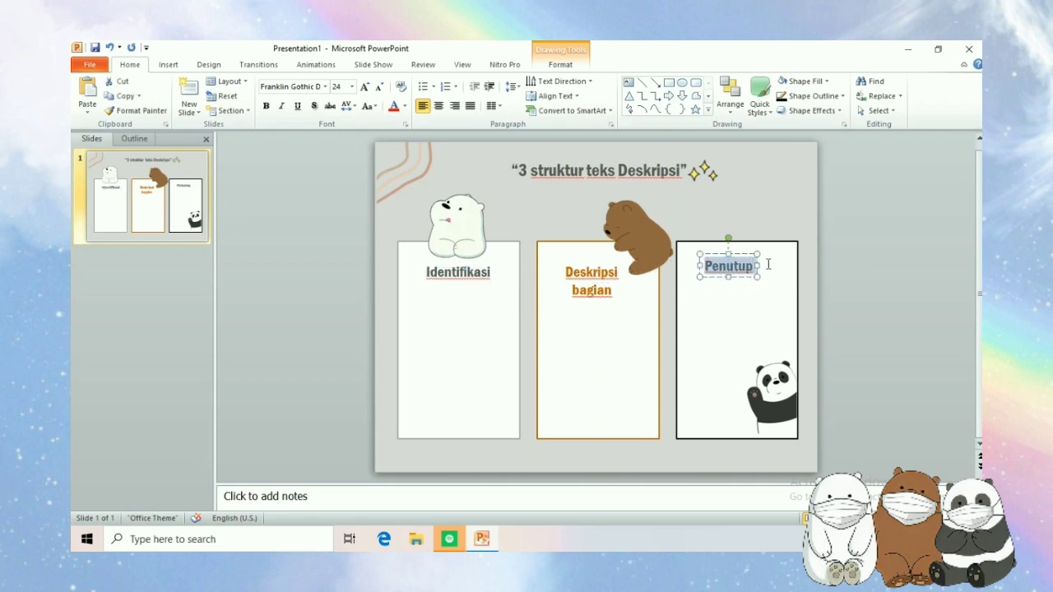
# Give the Penutup heading a dark text colour
pyautogui.click(577, 64)
pyautogui.click(750, 81)
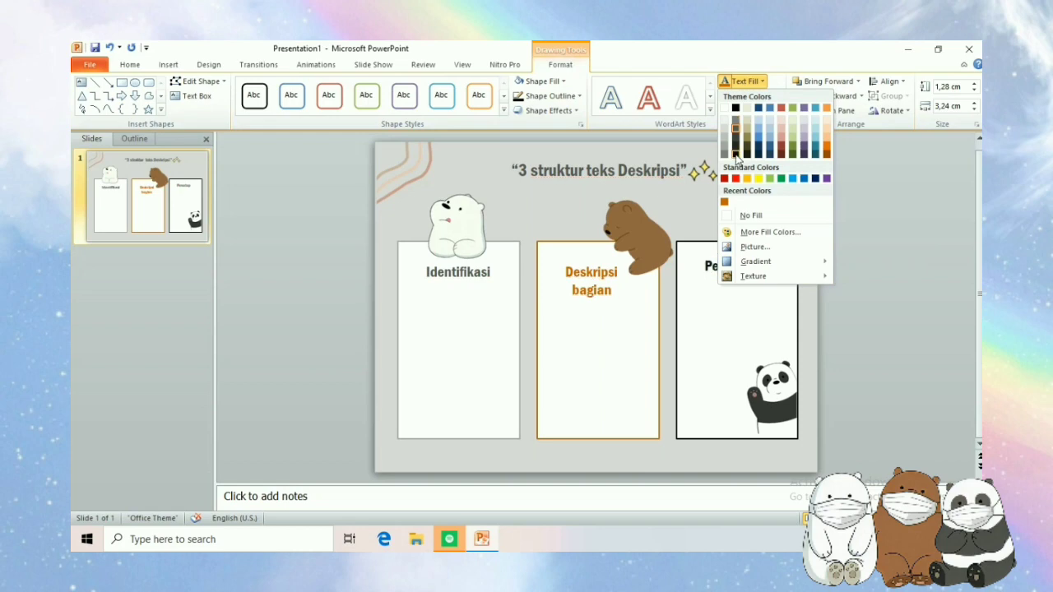
pyautogui.click(737, 154)
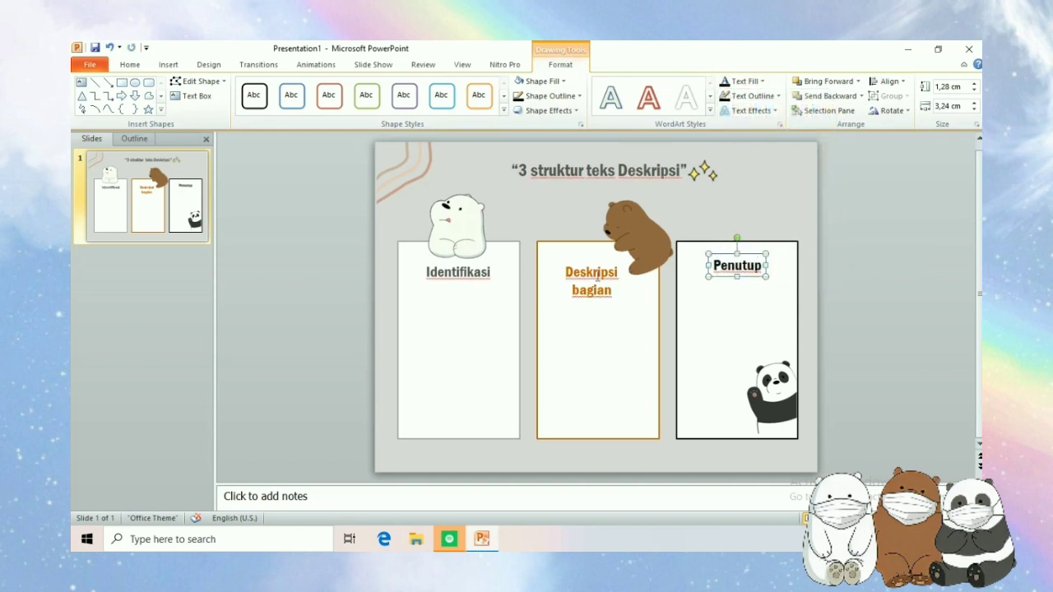
pyautogui.click(603, 262)
pyautogui.press('Escape')
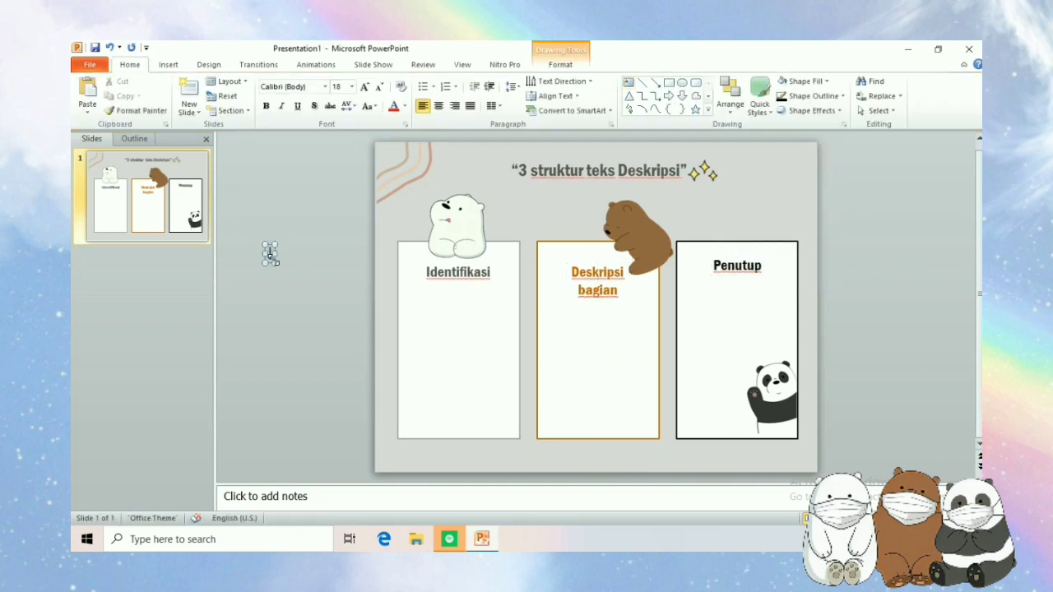
# Add the Identifikasi definition paragraph in dark Franklin Gothic Demi Cond inside the first card
pyautogui.write('Identifikasi atau disebu')
pyautogui.write('t juga gambaran umum memu')
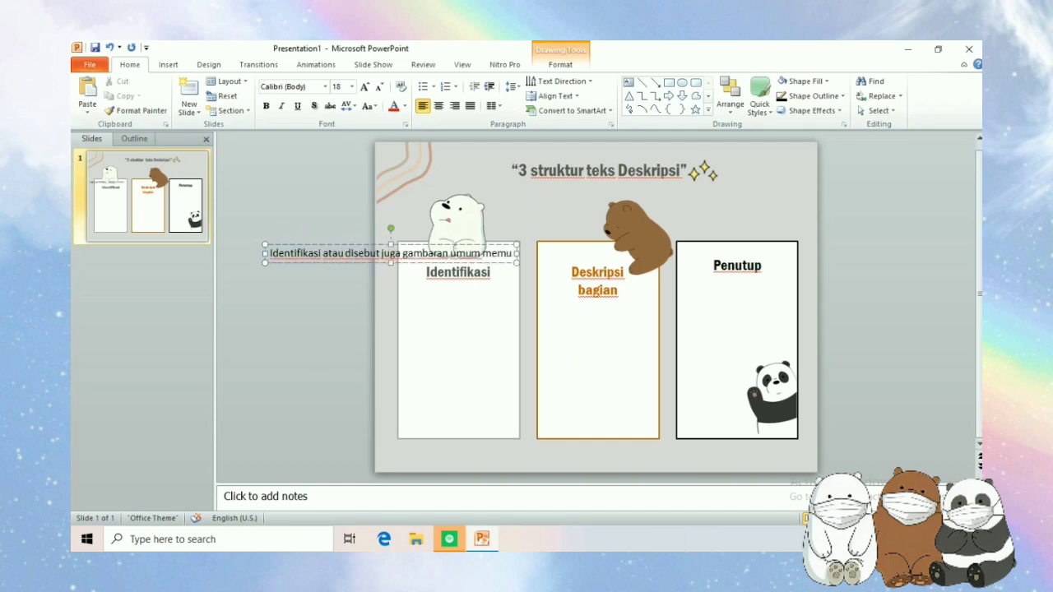
pyautogui.write('at nama objek yang dides')
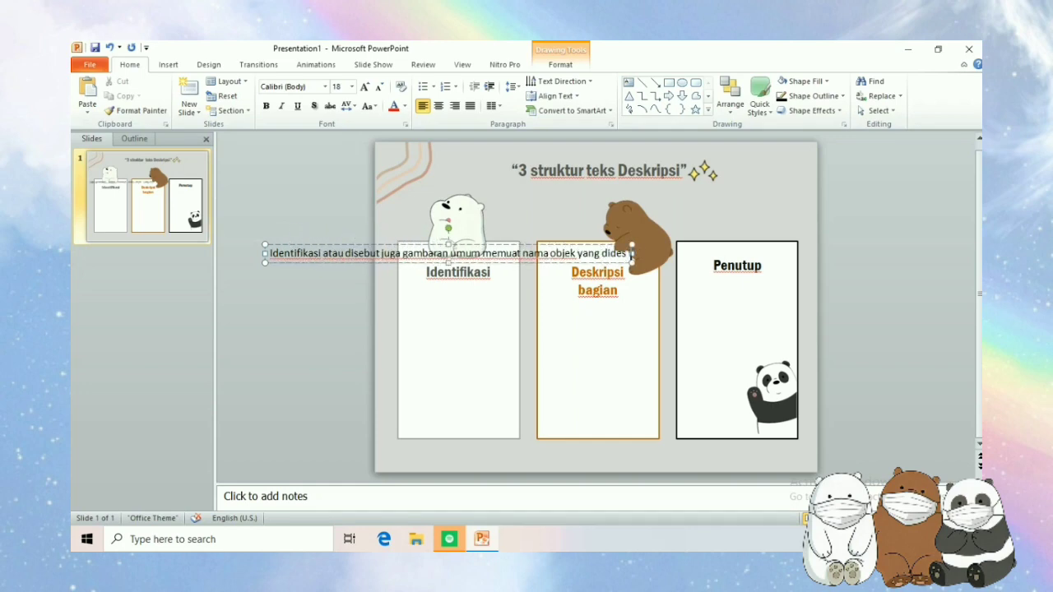
pyautogui.write('kripsikan.')
pyautogui.moveTo(673, 254); pyautogui.dragTo(355, 256)
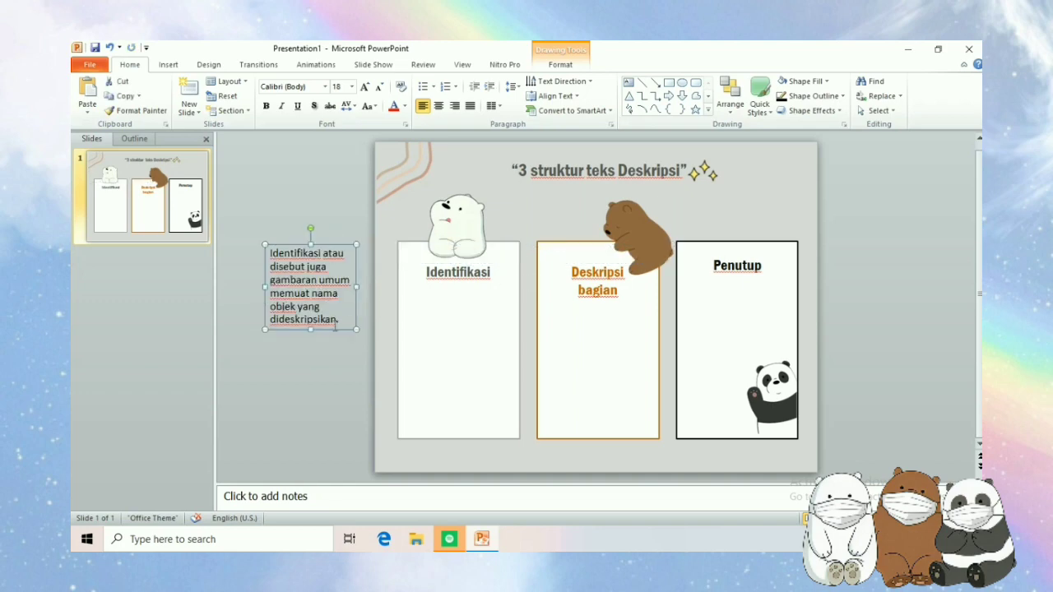
pyautogui.hotkey('ctrl', 'a')
pyautogui.click(325, 86)
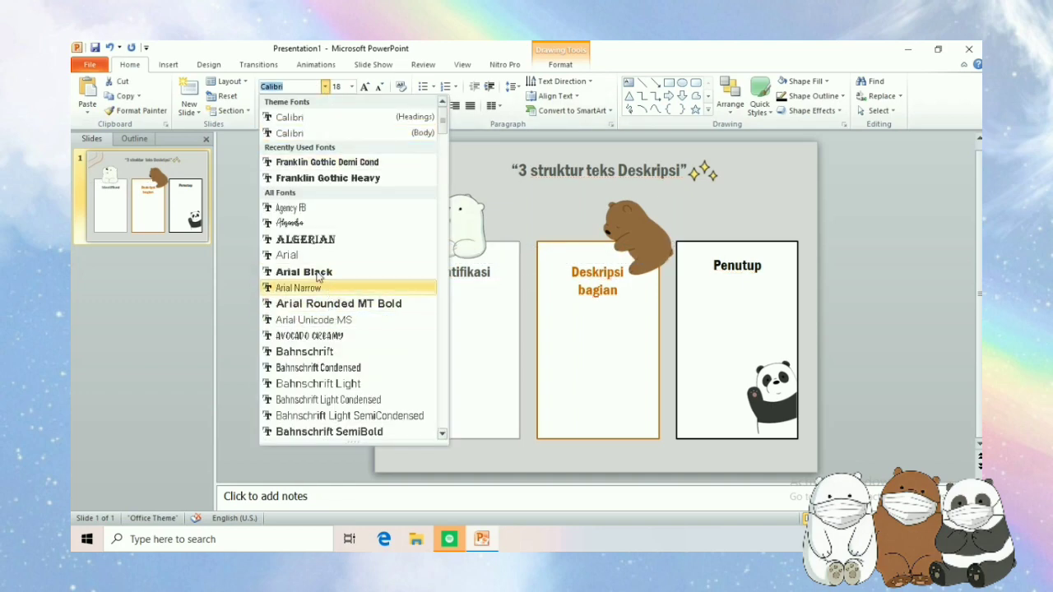
pyautogui.click(329, 162)
pyautogui.click(560, 64)
pyautogui.click(762, 80)
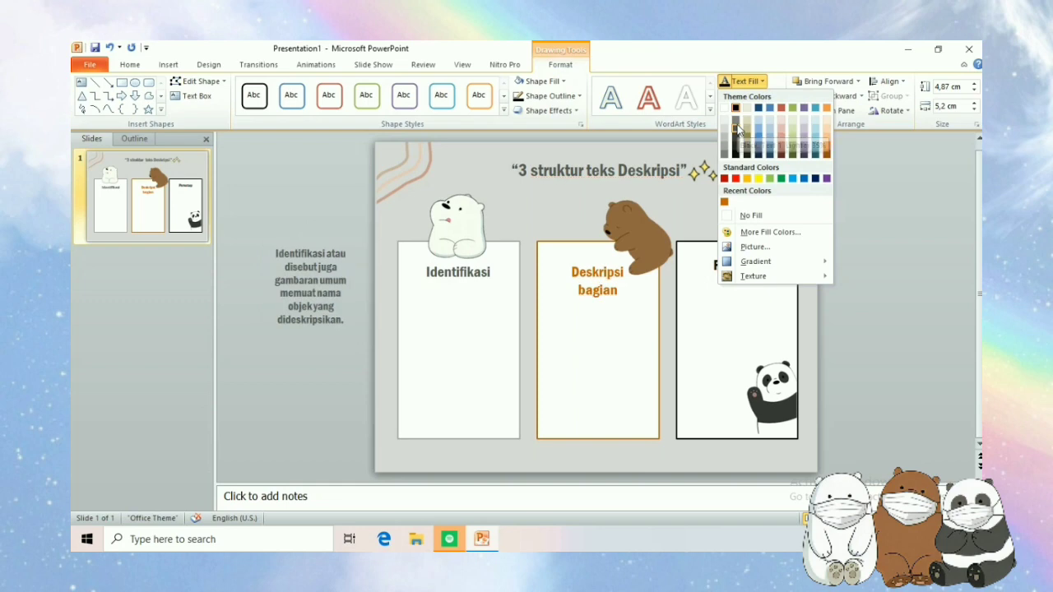
pyautogui.click(739, 107)
pyautogui.moveTo(332, 244); pyautogui.dragTo(476, 292)
pyautogui.click(285, 316)
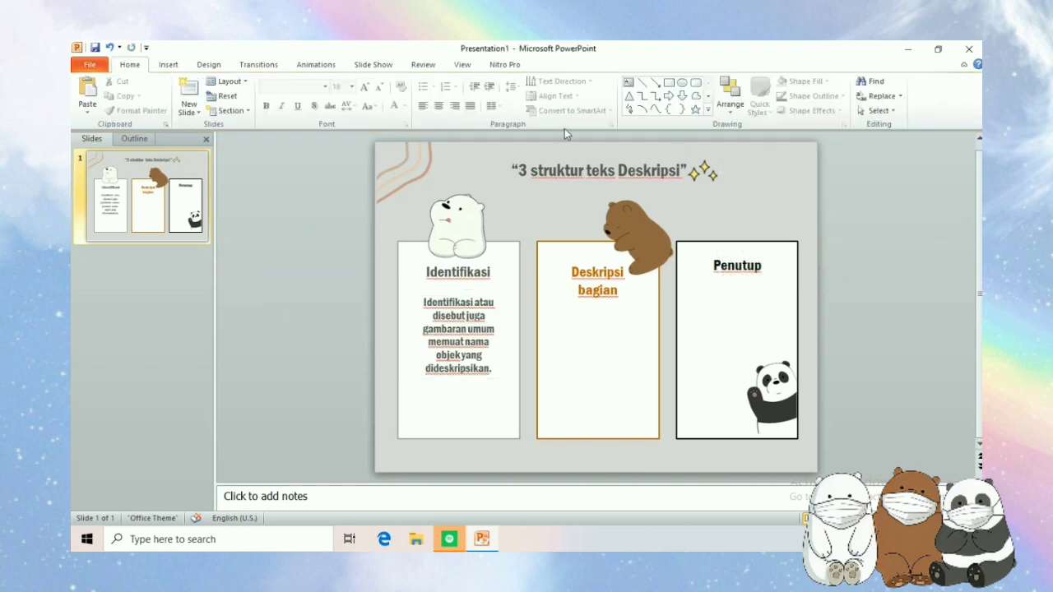
# Add a new centred text box with the Deskripsi bagian definition paragraph
pyautogui.click(628, 82)
pyautogui.click(275, 243)
pyautogui.write('Deskripsi')
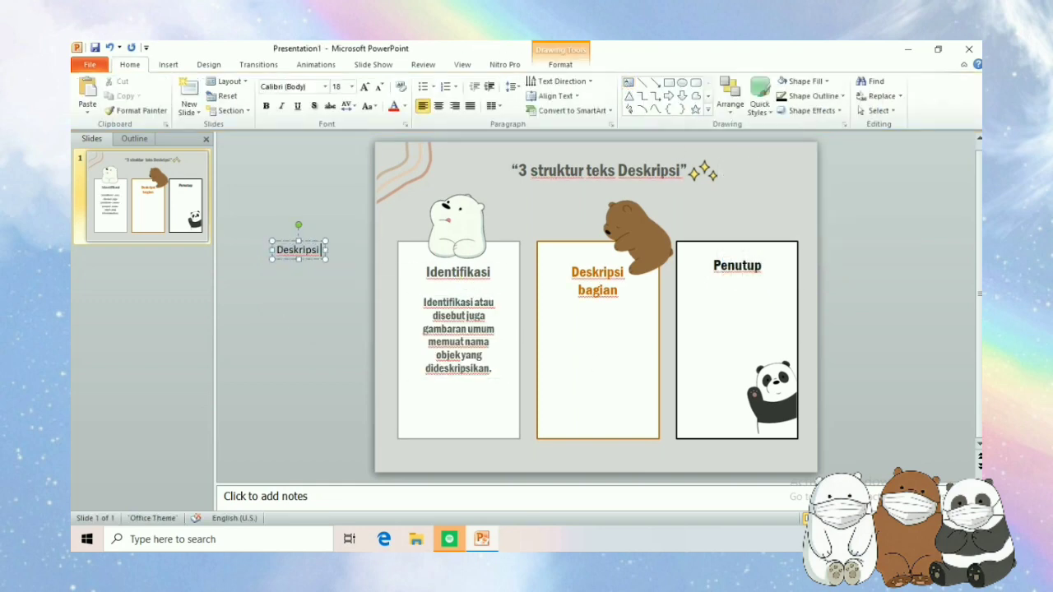
pyautogui.write(' bagian adalah bagian yang b')
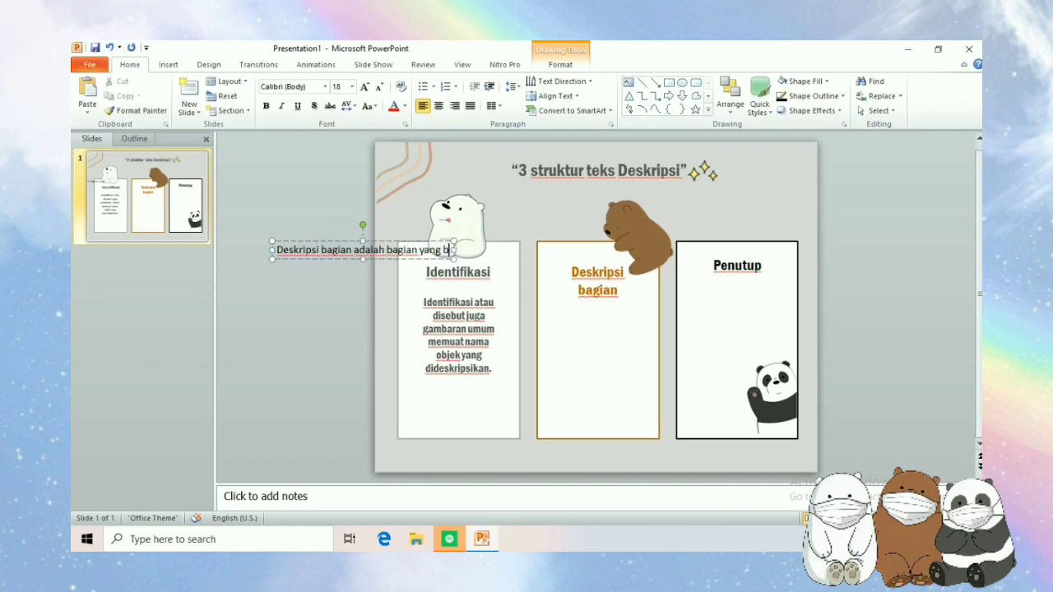
pyautogui.write('erisi perincian bagian objek ')
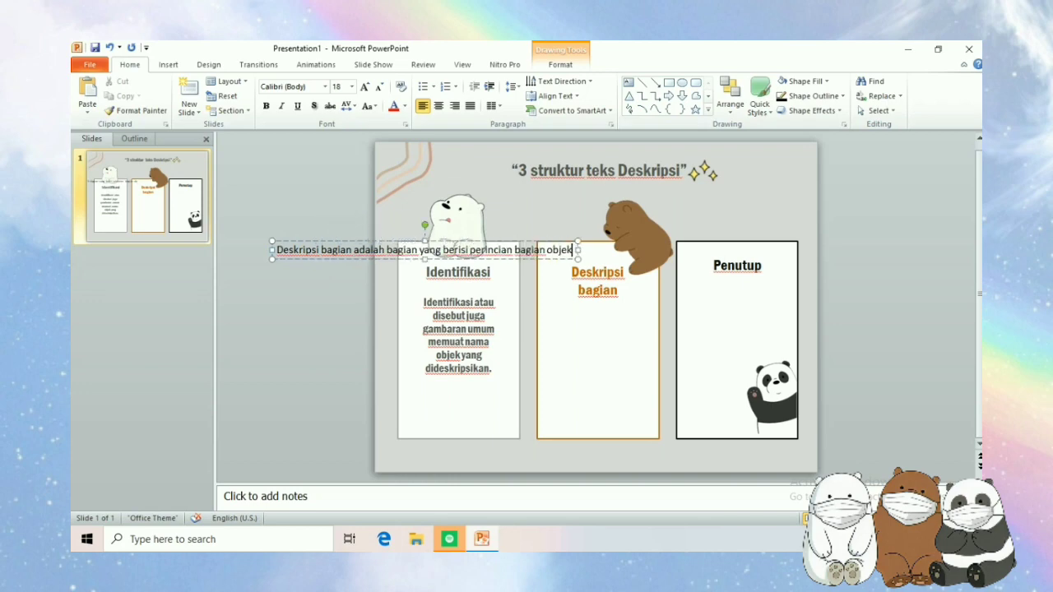
pyautogui.write('tetapi diperinci')
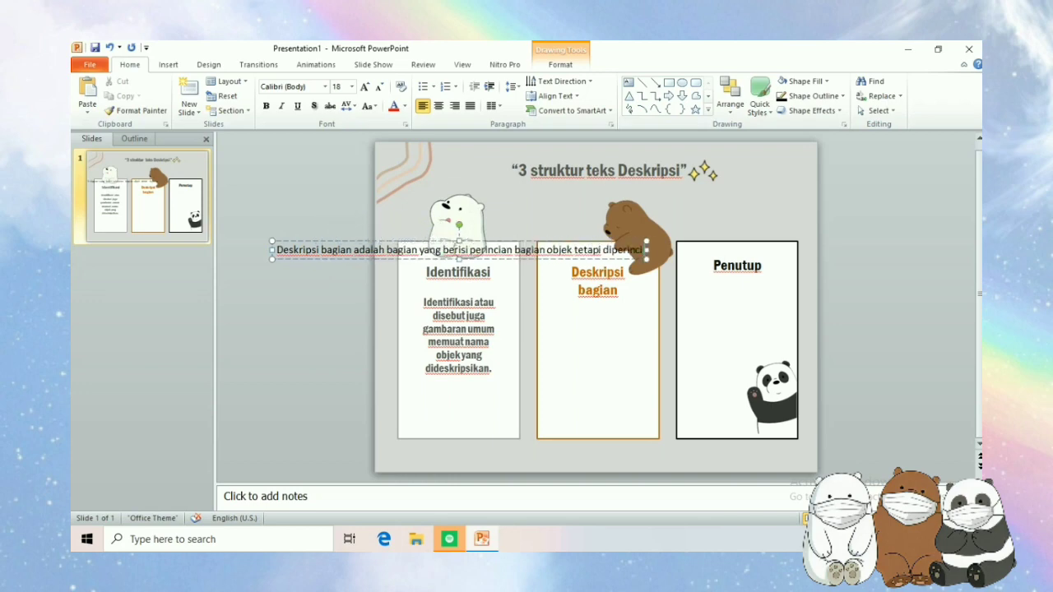
pyautogui.write(' berdasarkan tanggapan subj')
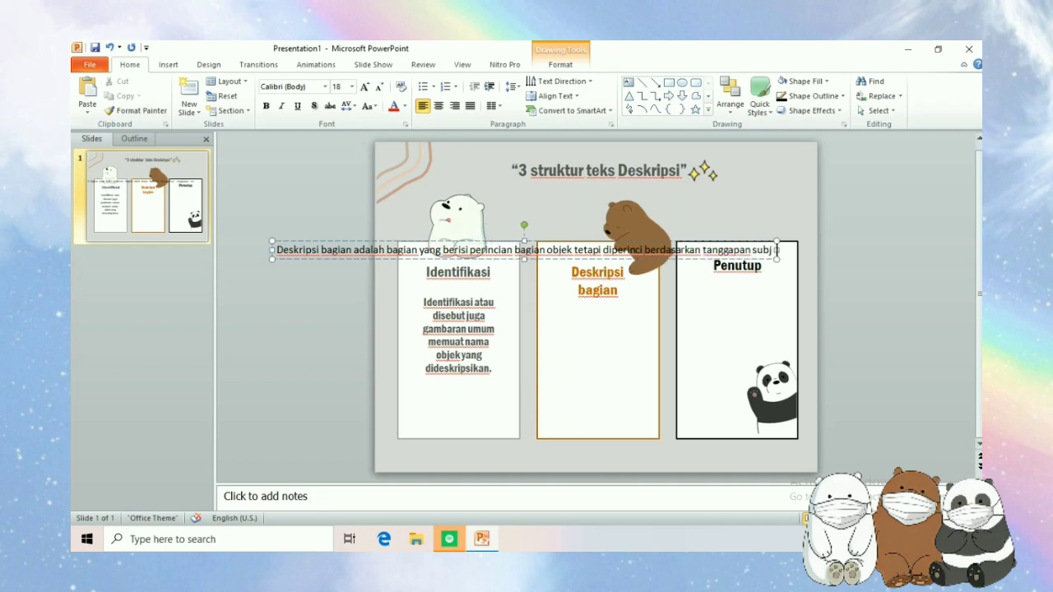
pyautogui.write('ektif penulis.')
pyautogui.moveTo(835, 250); pyautogui.dragTo(375, 316)
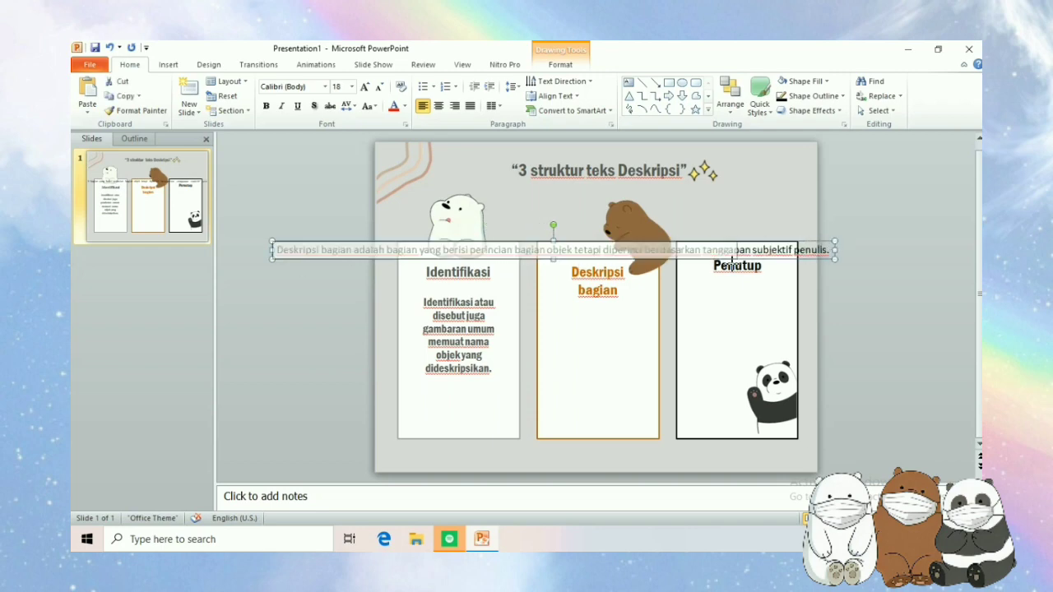
pyautogui.moveTo(313, 343); pyautogui.dragTo(285, 239)
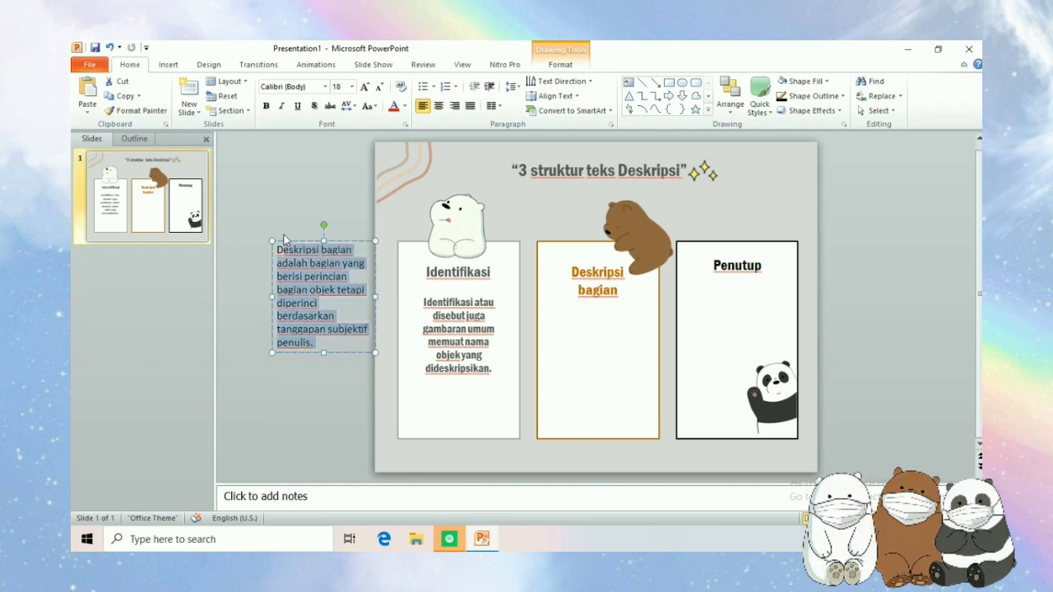
pyautogui.click(439, 106)
# Style the Deskripsi paragraph in condensed bold orange and move it into the middle card
pyautogui.click(325, 86)
pyautogui.click(304, 132)
pyautogui.click(560, 64)
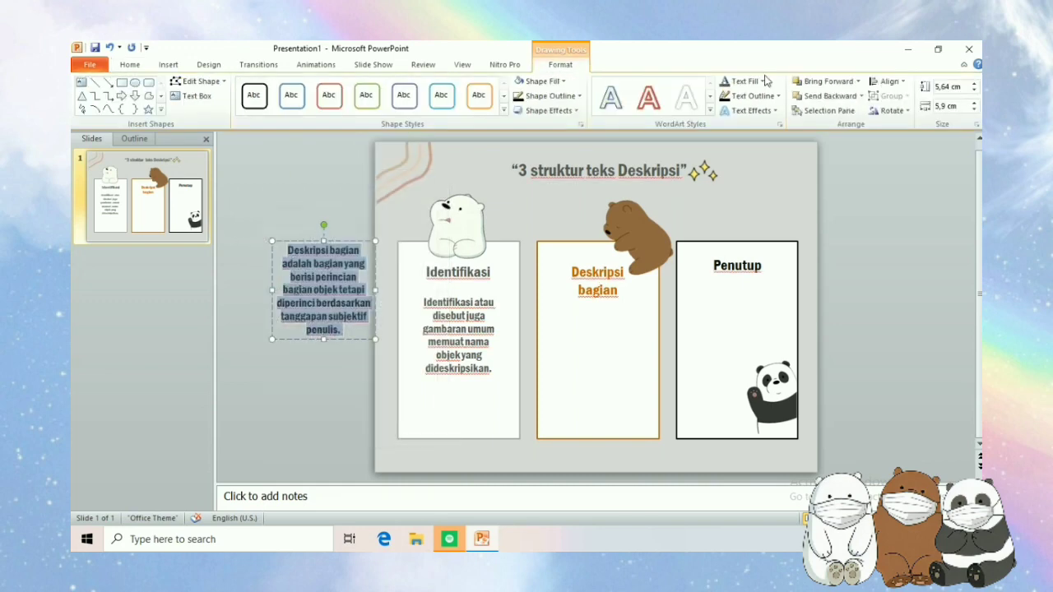
pyautogui.click(763, 80)
pyautogui.click(726, 204)
pyautogui.moveTo(329, 241); pyautogui.dragTo(604, 304)
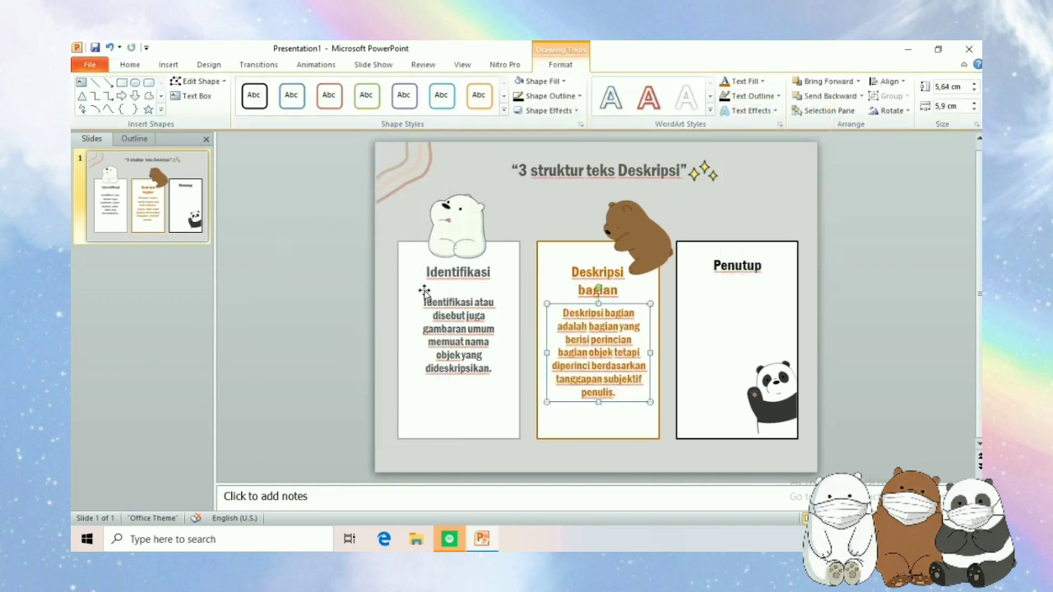
pyautogui.press('Escape')
# Add the Penutup definition paragraph, centred, black, in the condensed bold font
pyautogui.click(629, 82)
pyautogui.click(265, 205)
pyautogui.write('Penutup ada')
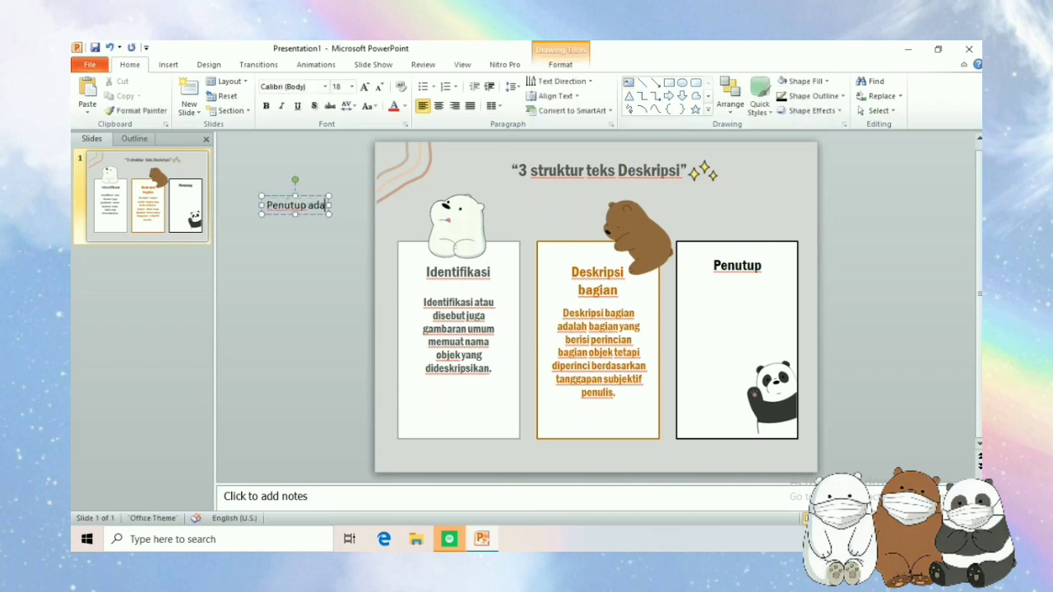
pyautogui.write('lah bagian akhir dari')
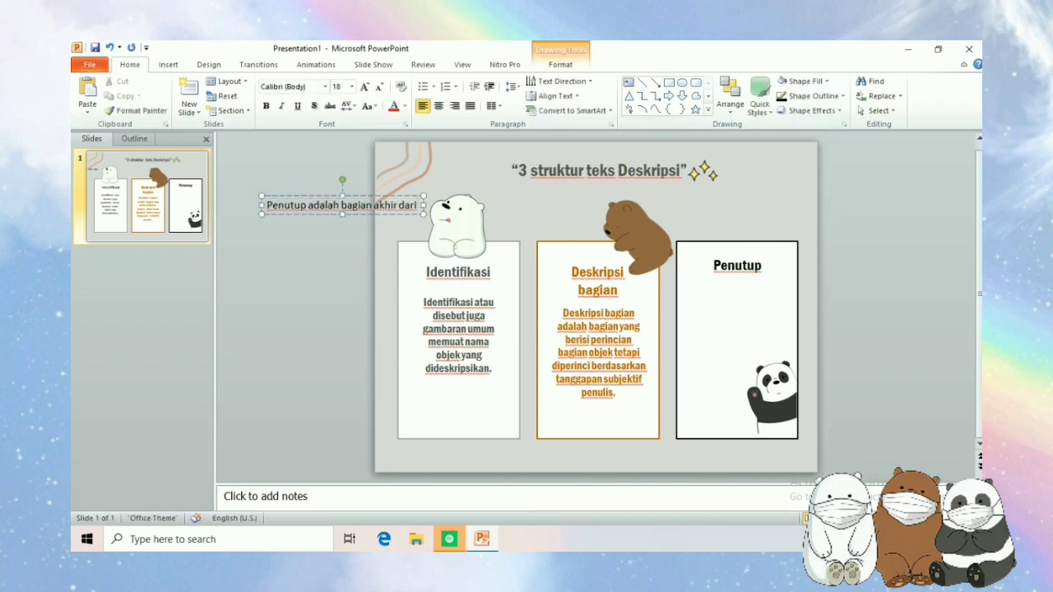
pyautogui.write(' teks yang berisi kesimpulan')
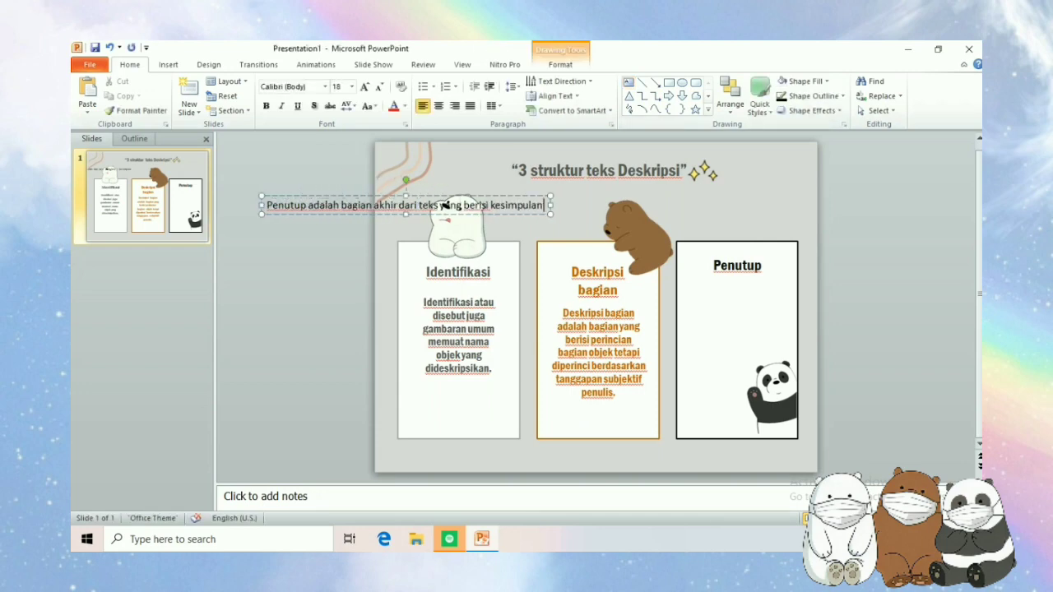
pyautogui.write(' atau kesan atas')
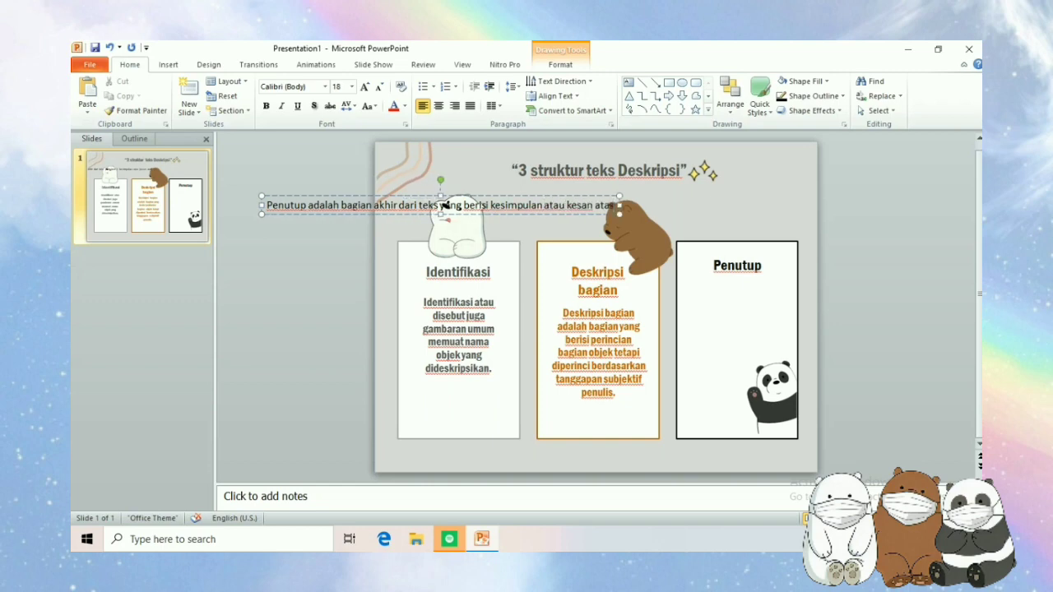
pyautogui.write(' objek tersebut.')
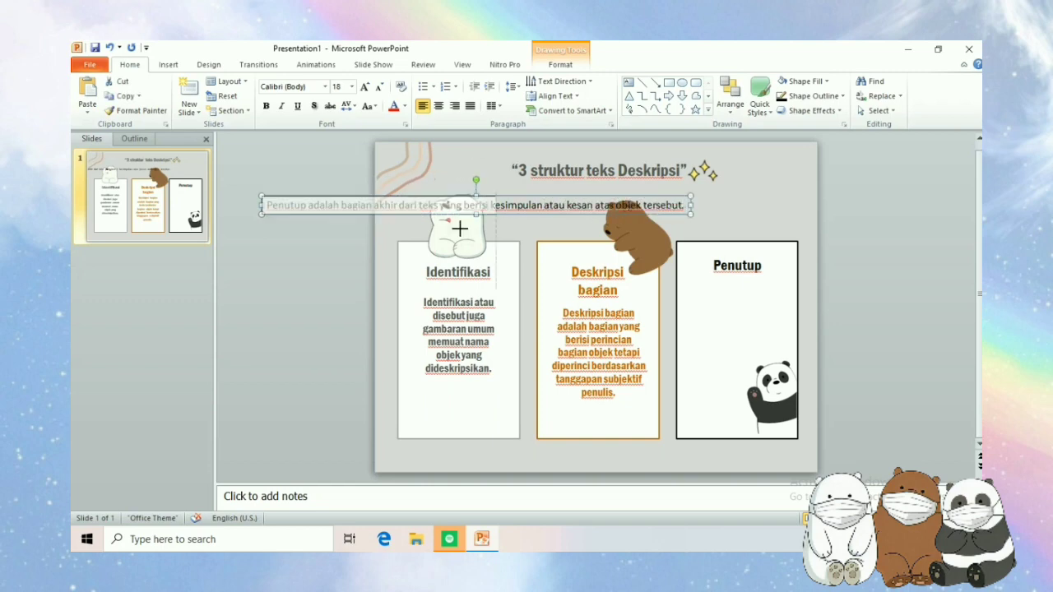
pyautogui.moveTo(691, 206); pyautogui.dragTo(356, 206)
pyautogui.moveTo(349, 275)
pyautogui.mouseDown()
pyautogui.moveTo(265, 188)
pyautogui.moveTo(751, 284)
pyautogui.mouseUp()
pyautogui.click(438, 105)
pyautogui.click(404, 106)
pyautogui.click(403, 133)
pyautogui.click(325, 86)
pyautogui.click(305, 108)
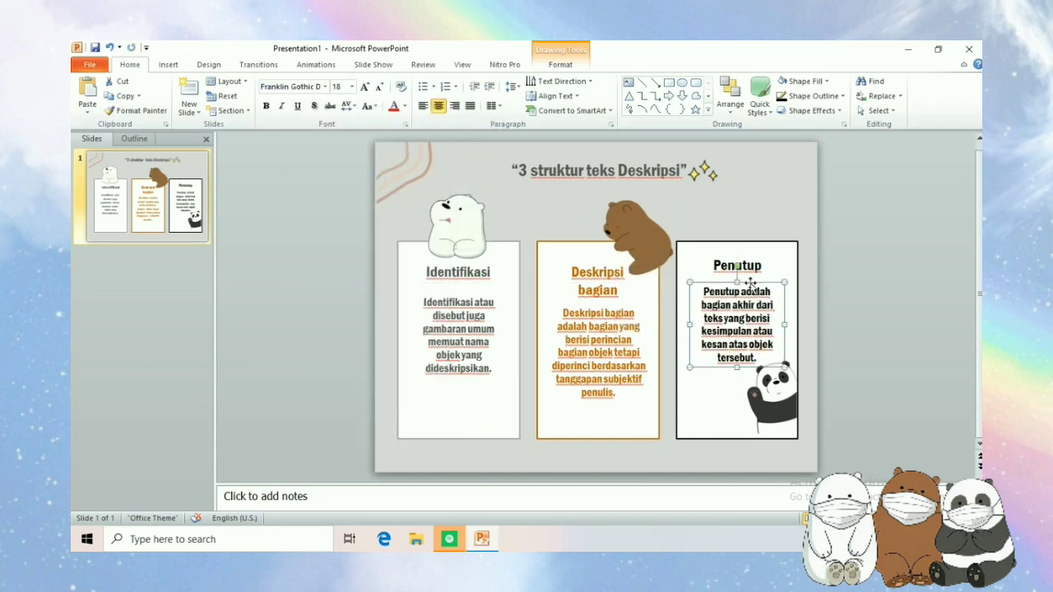
pyautogui.click(403, 167)
# Duplicate the corner line decoration and flip the copy horizontally
pyautogui.click(129, 97)
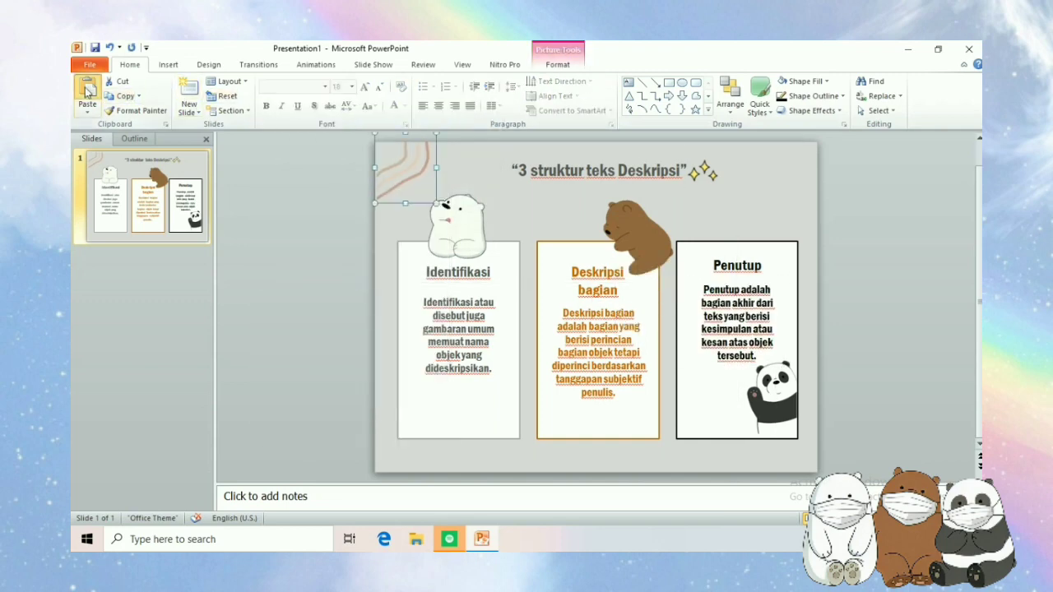
pyautogui.click(87, 90)
pyautogui.moveTo(425, 172); pyautogui.dragTo(519, 212)
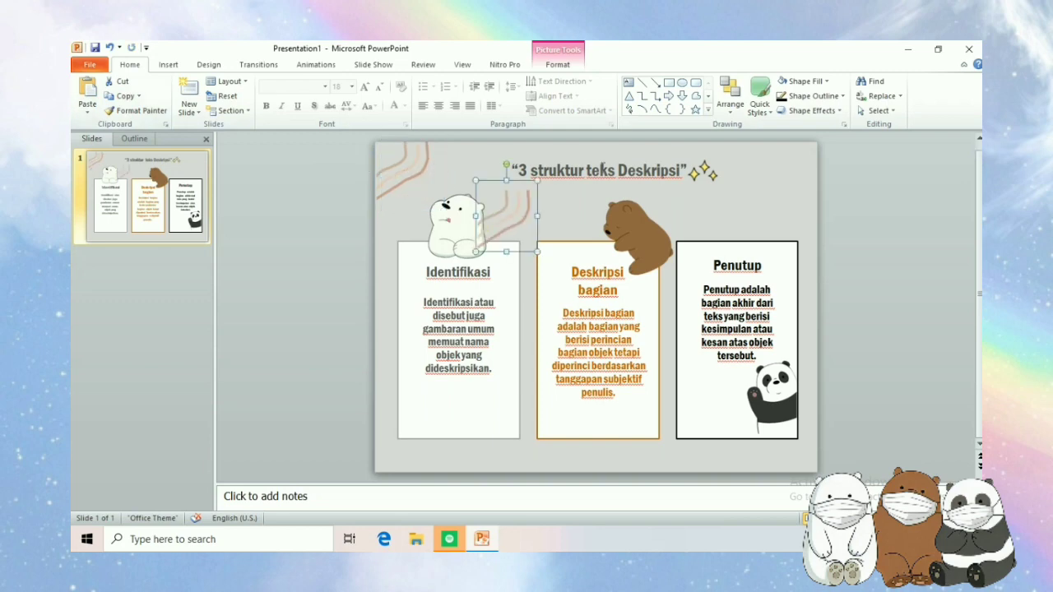
pyautogui.click(558, 56)
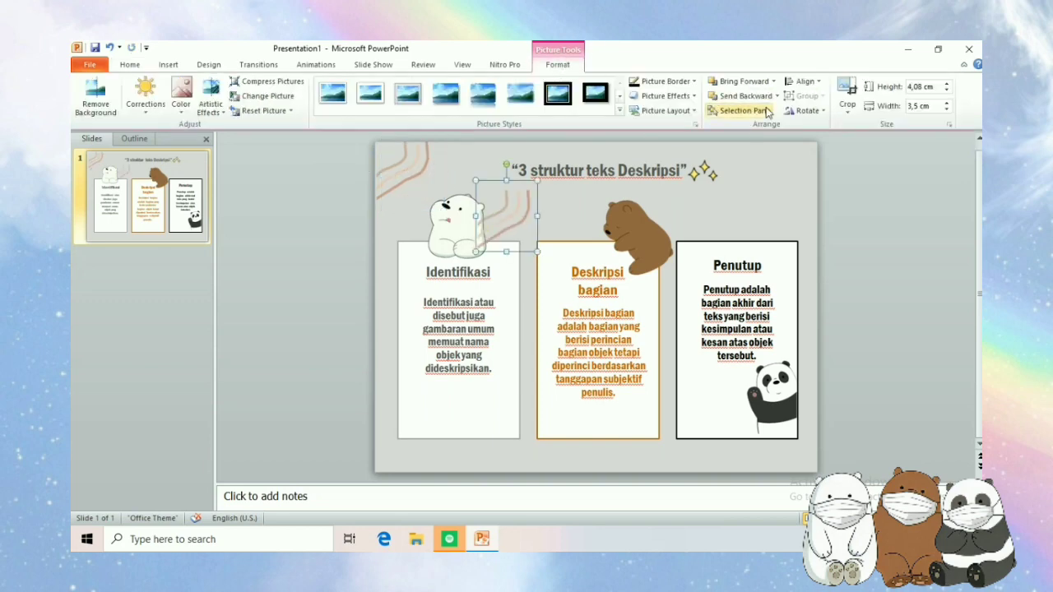
pyautogui.click(807, 111)
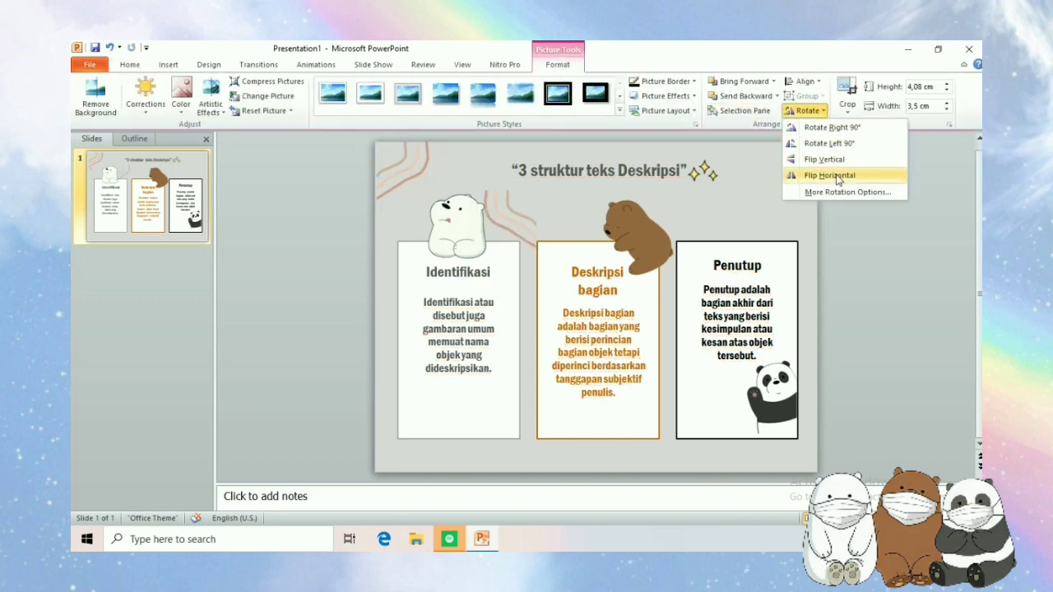
pyautogui.click(838, 177)
# Rotate the mirrored decoration into the bottom-right corner and send it to back
pyautogui.moveTo(510, 218); pyautogui.dragTo(766, 434)
pyautogui.moveTo(796, 386); pyautogui.dragTo(859, 433)
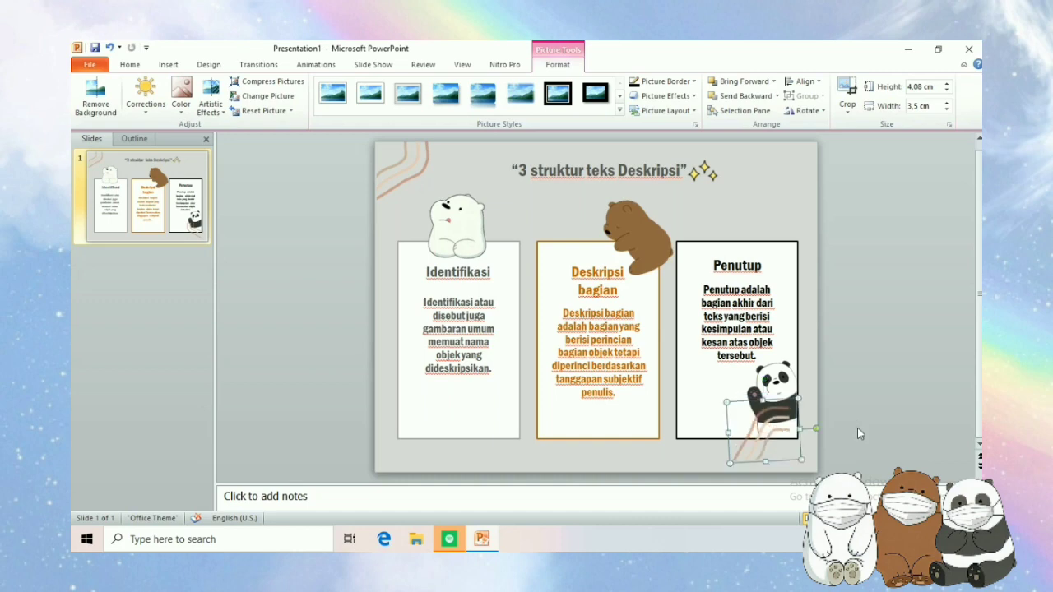
pyautogui.moveTo(764, 426); pyautogui.dragTo(797, 440)
pyautogui.moveTo(793, 439); pyautogui.dragTo(795, 441)
pyautogui.click(776, 95)
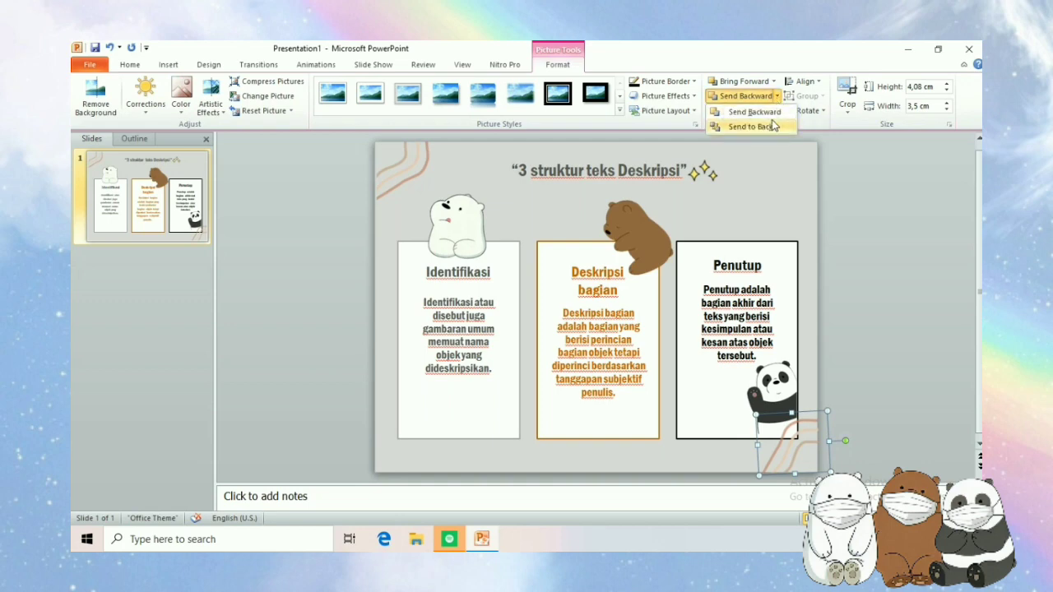
pyautogui.click(774, 126)
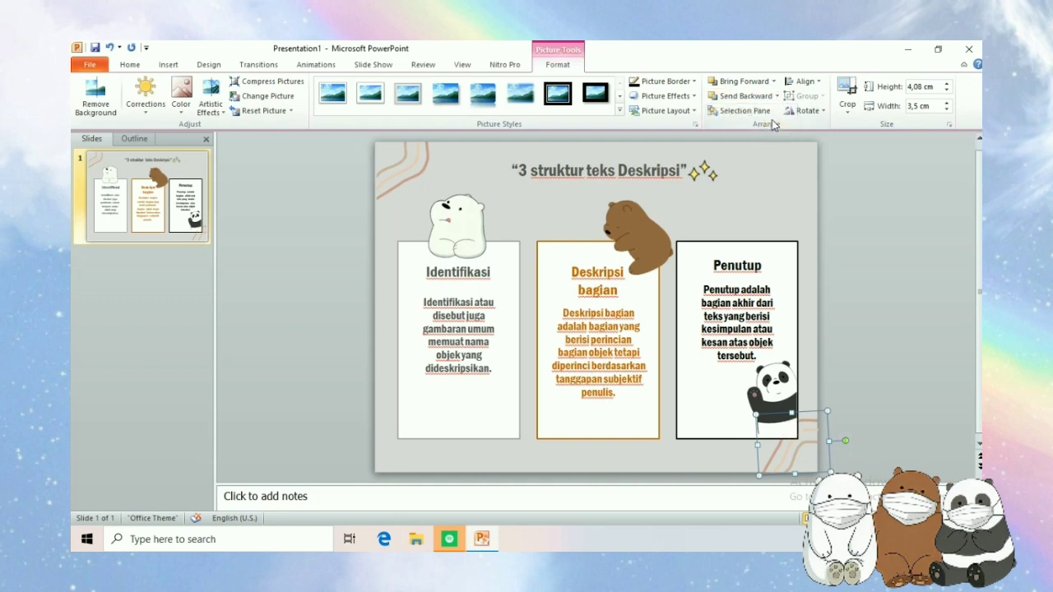
pyautogui.click(931, 262)
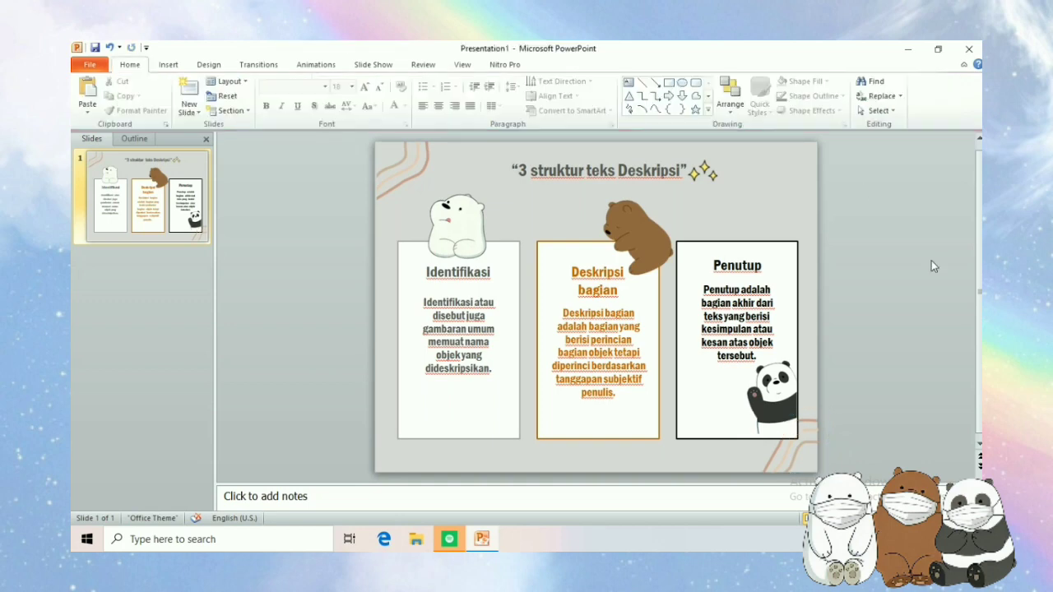